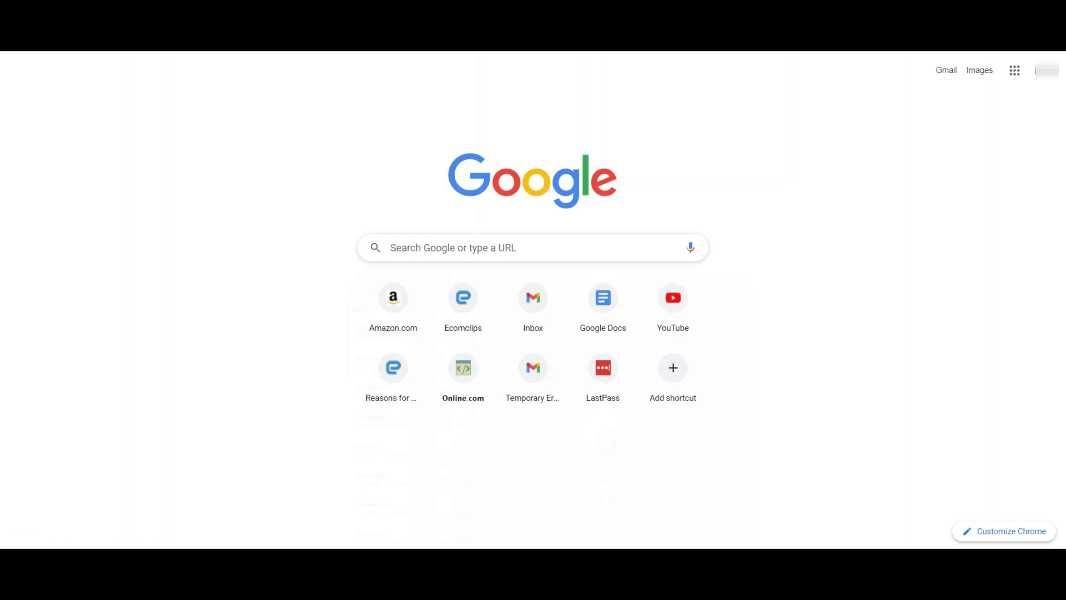
Step: Load merchantwords.com in the blank browser tab
key(ctrl+l)
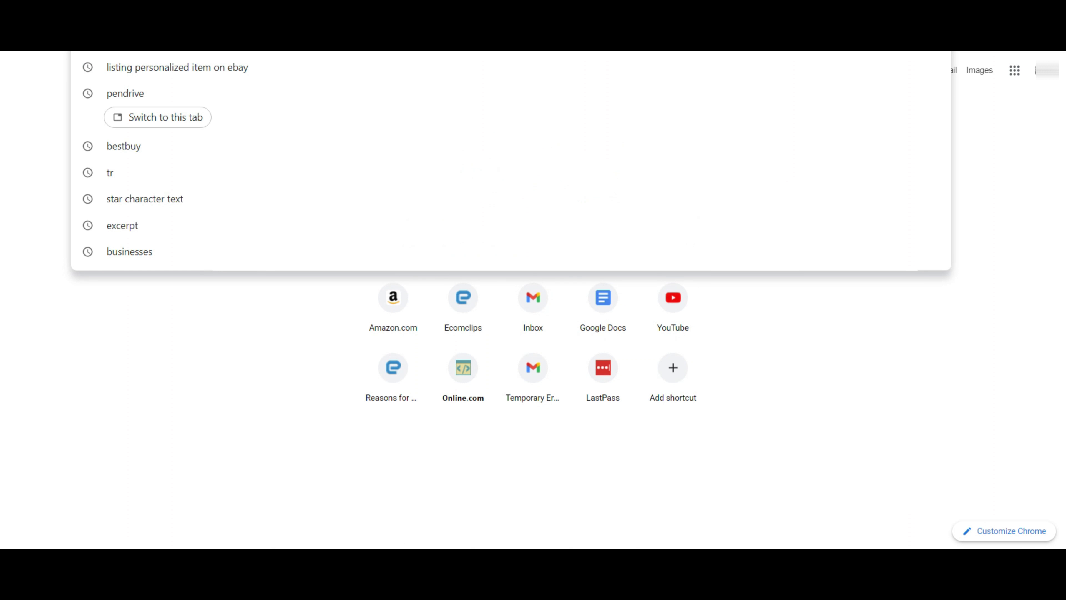
text(https://www.merchantwords.com/)
key(Return)
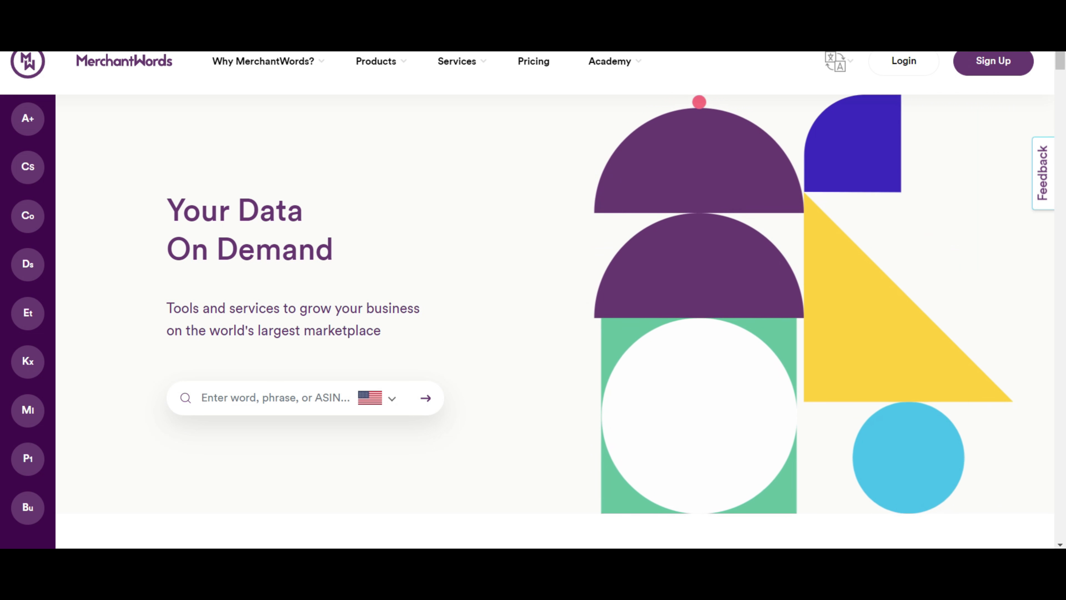
Step: Log in to the MerchantWords account, passing the reCAPTCHA check
click(903, 61)
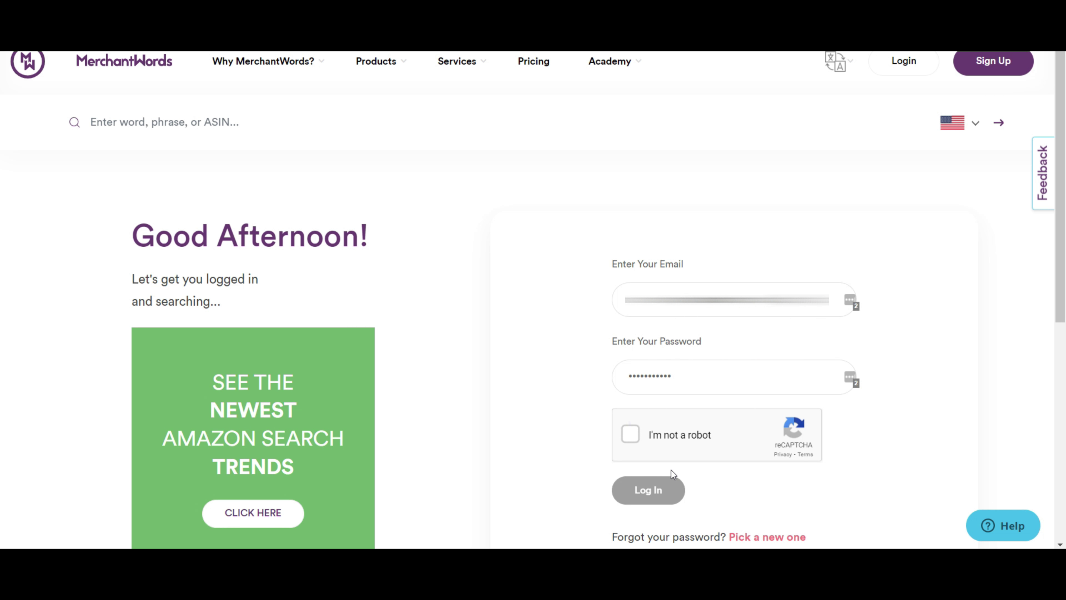
click(630, 434)
click(637, 497)
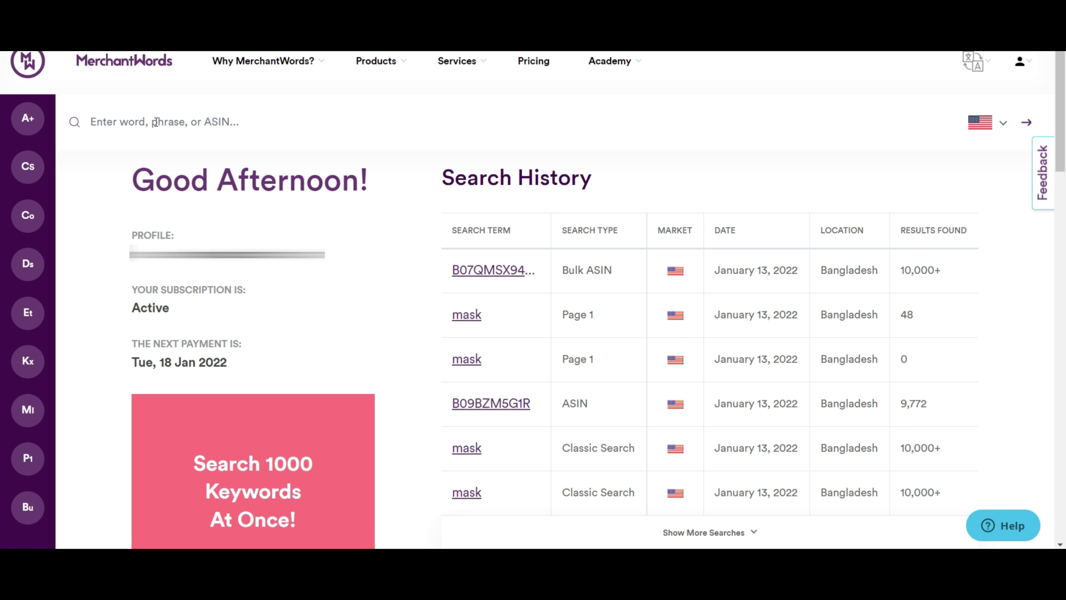
Step: Search 'mask' and scroll through its 4,737,235 keyword results and 62,930,400 market size
text(mask)
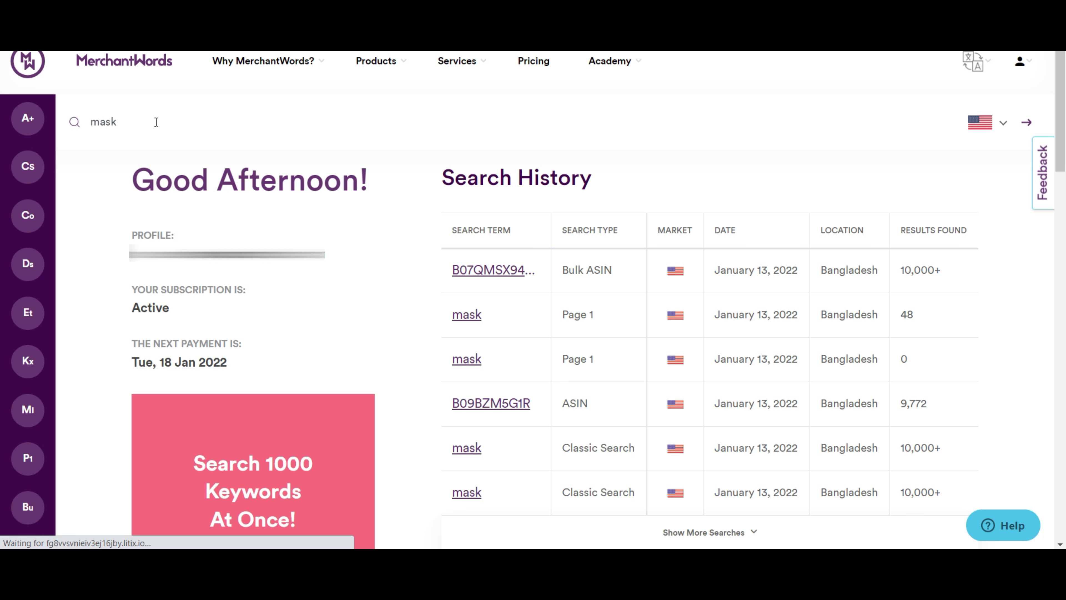
key(Return)
scroll(465, 245, down, 5)
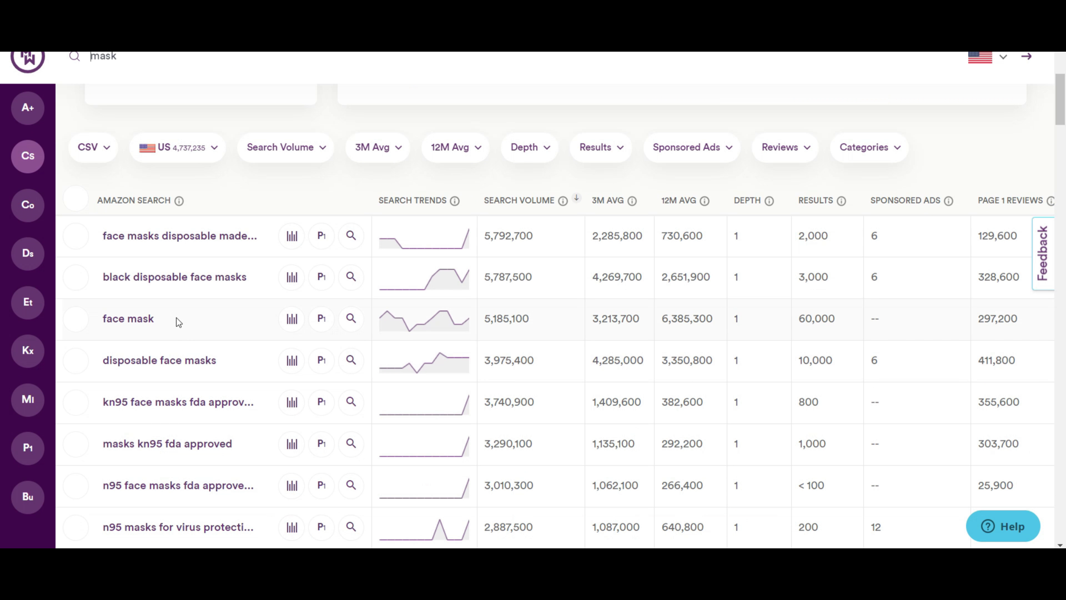
scroll(194, 322, down, 8)
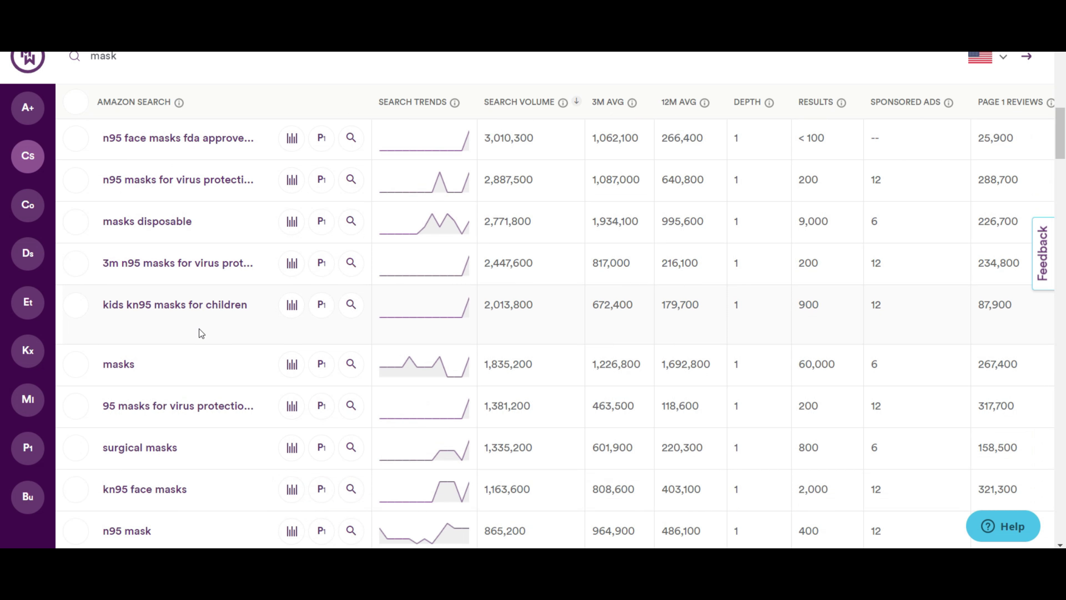
scroll(199, 329, up, 5)
scroll(201, 334, up, 3)
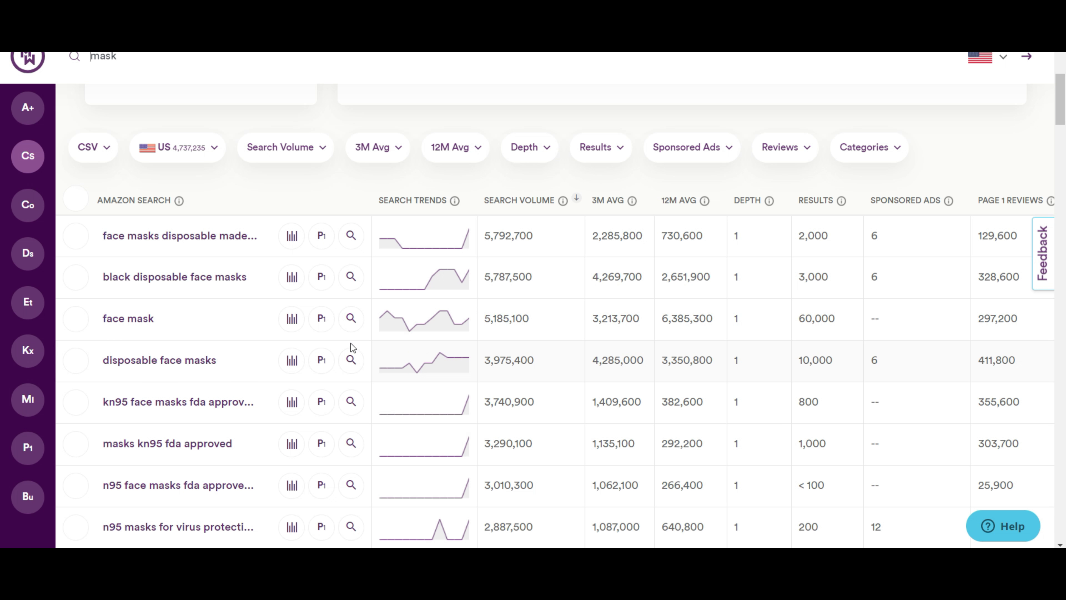
scroll(282, 339, up, 2)
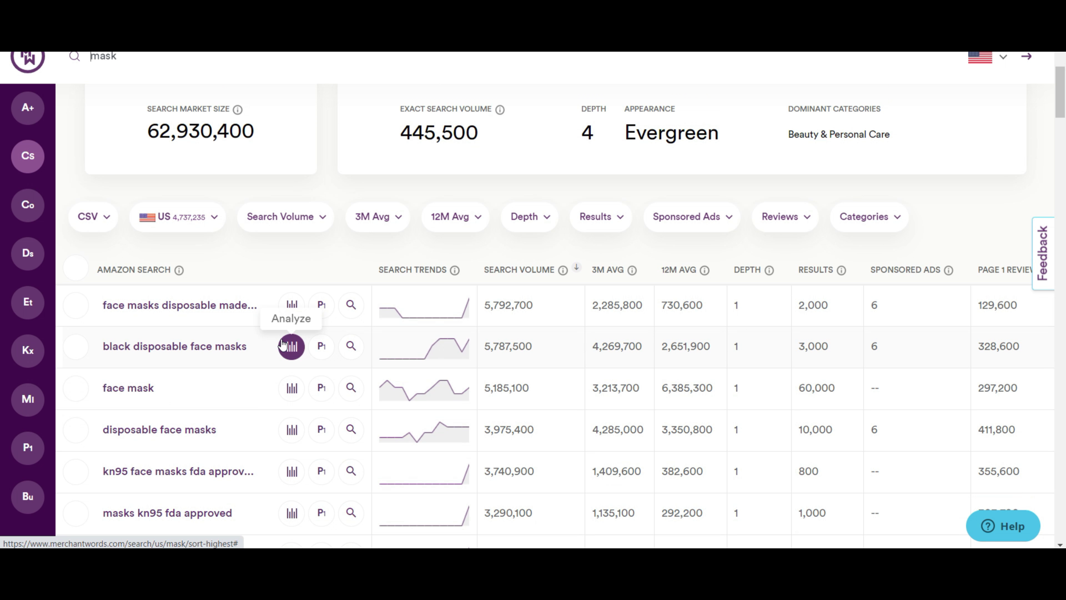
click(199, 229)
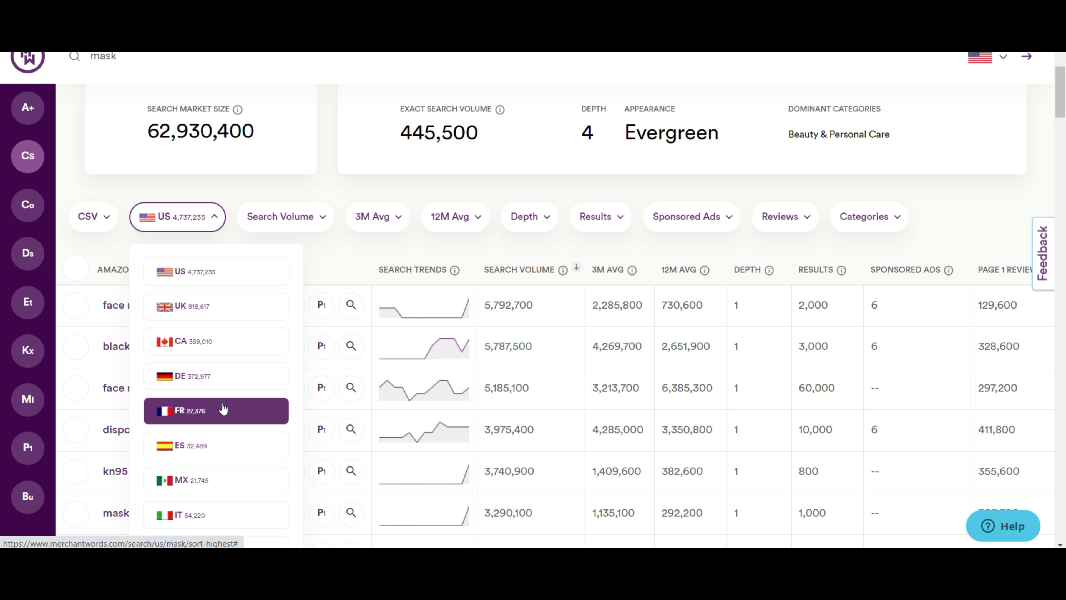
click(312, 223)
double_click(293, 291)
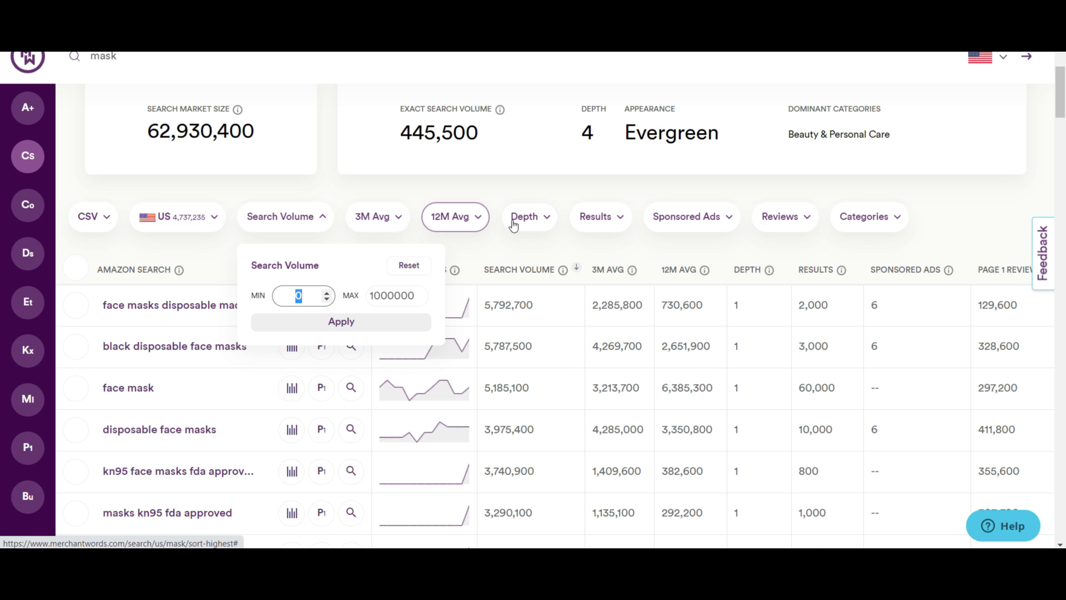
click(943, 223)
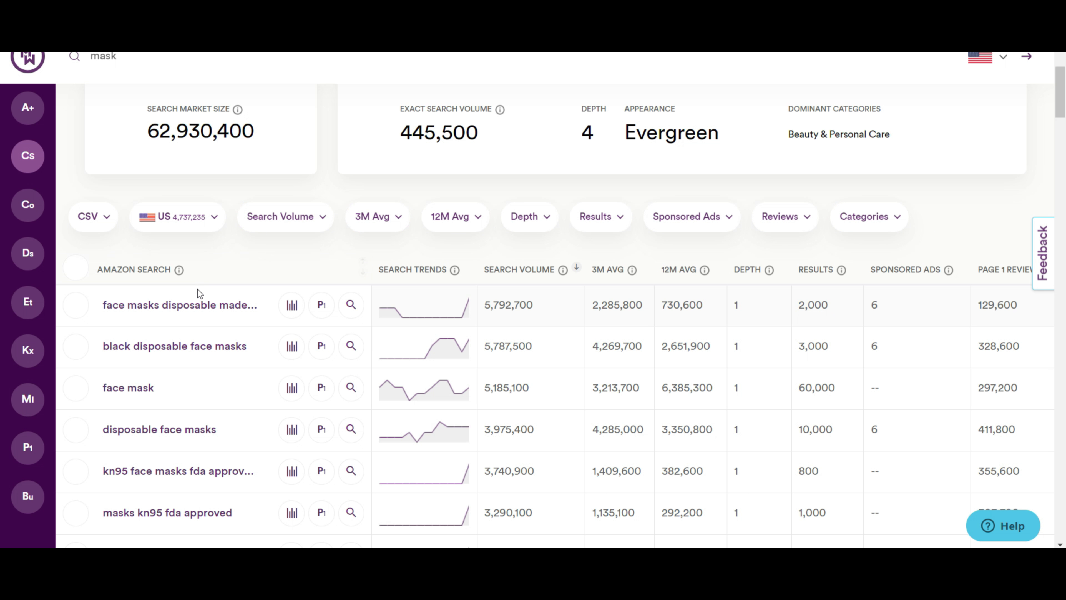
click(106, 218)
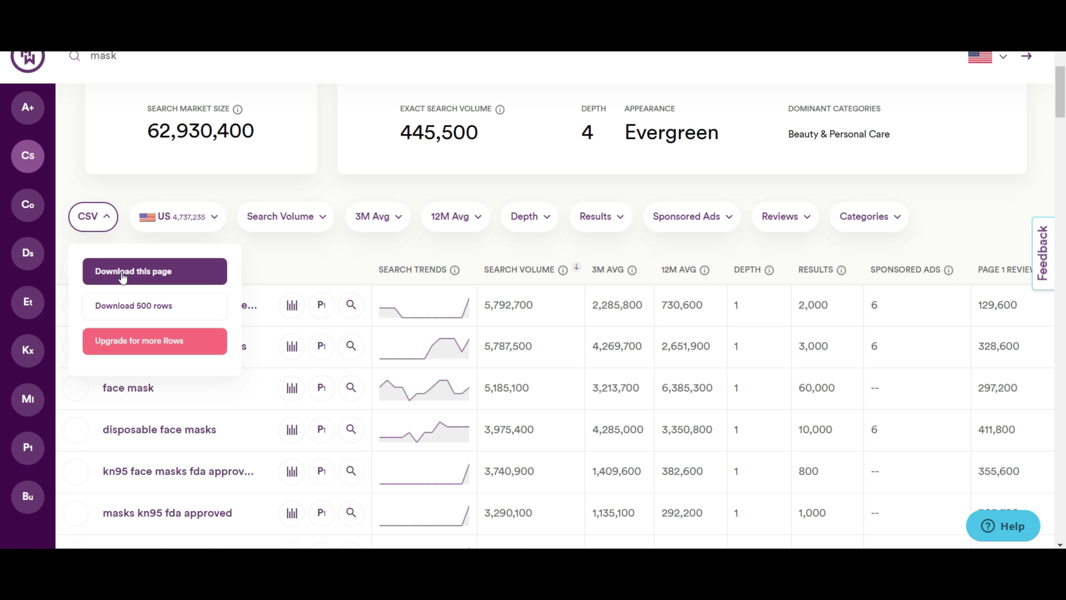
Step: Dismiss the CSV options and tick face mask, masks disposable and masks
click(108, 218)
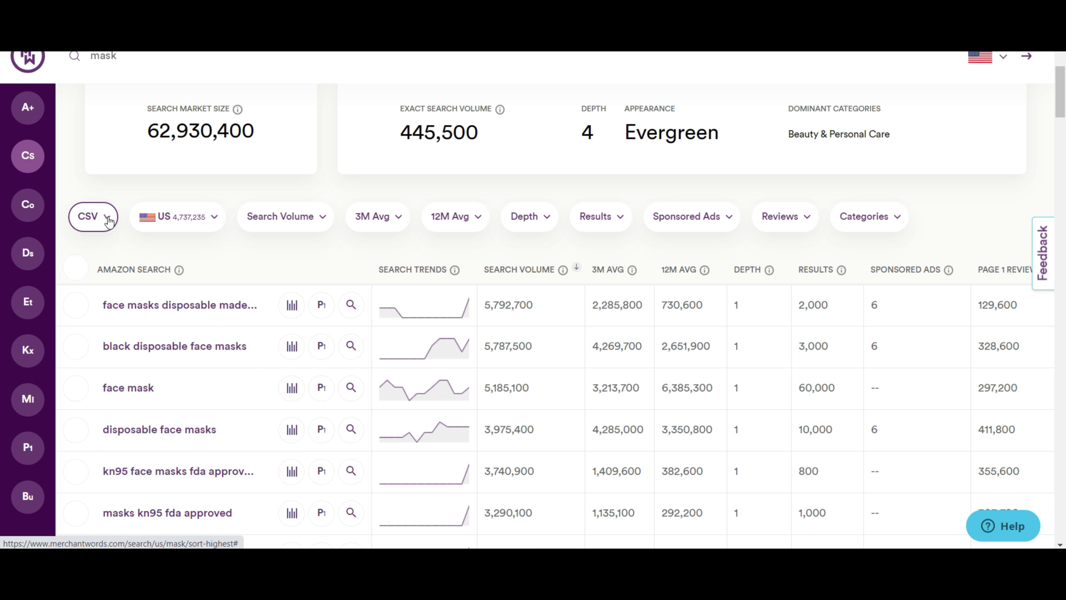
scroll(126, 302, down, 3)
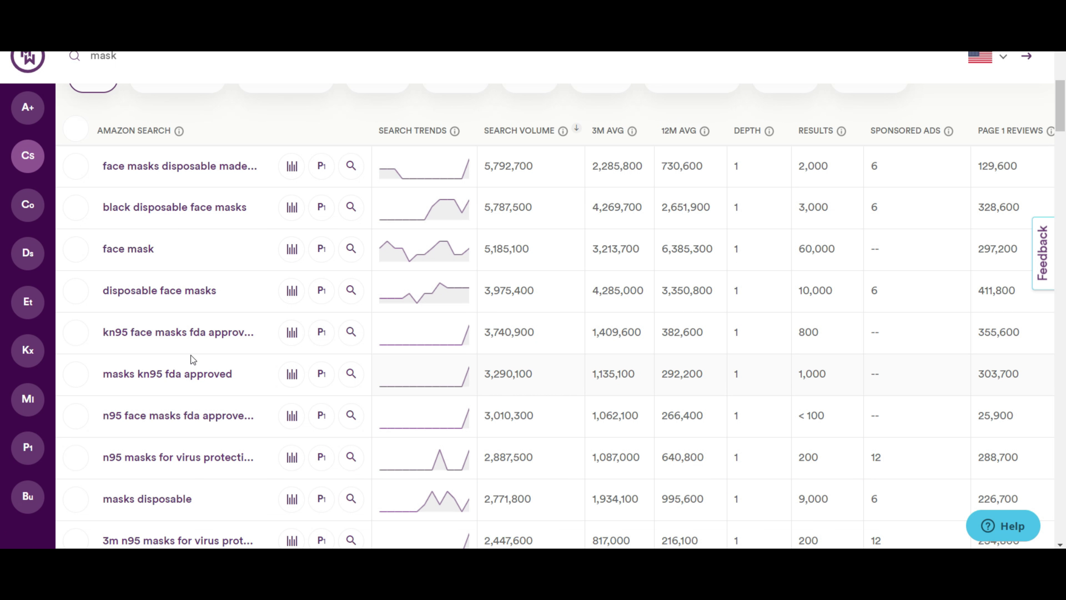
click(75, 249)
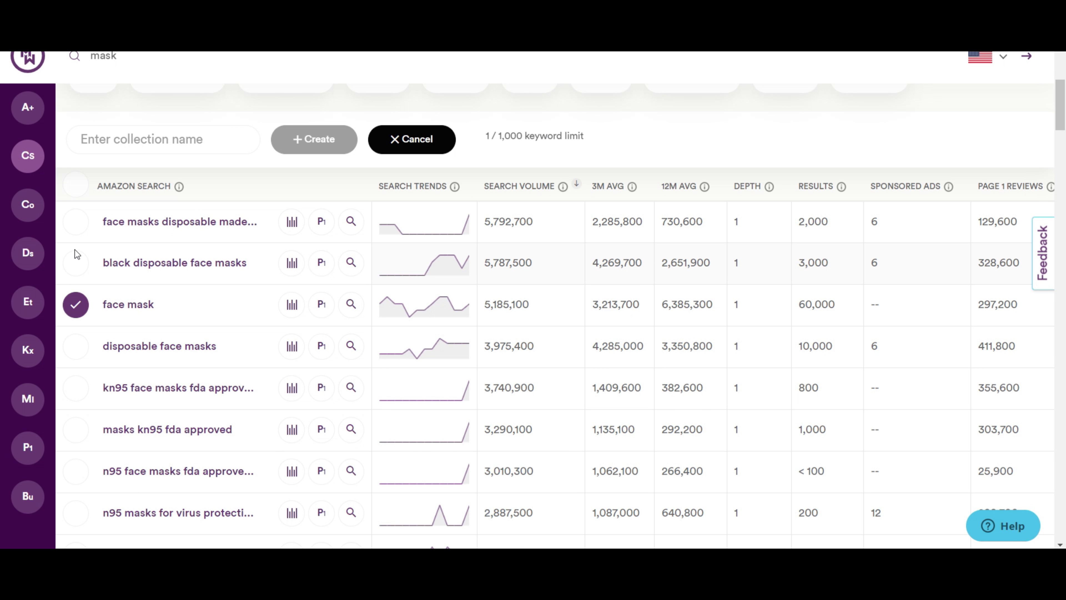
scroll(95, 297, down, 6)
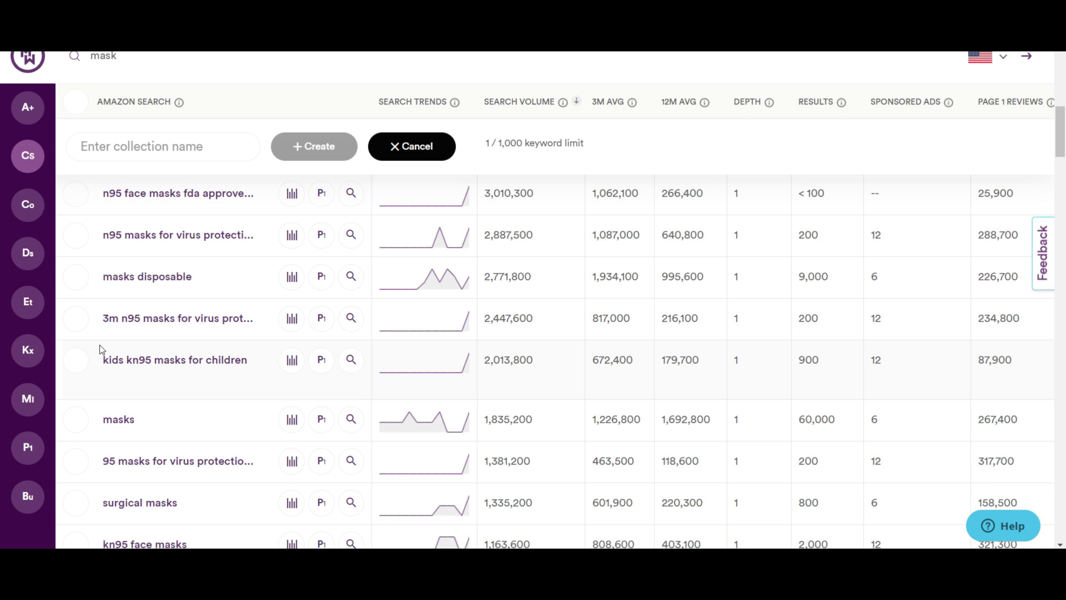
click(75, 276)
click(80, 426)
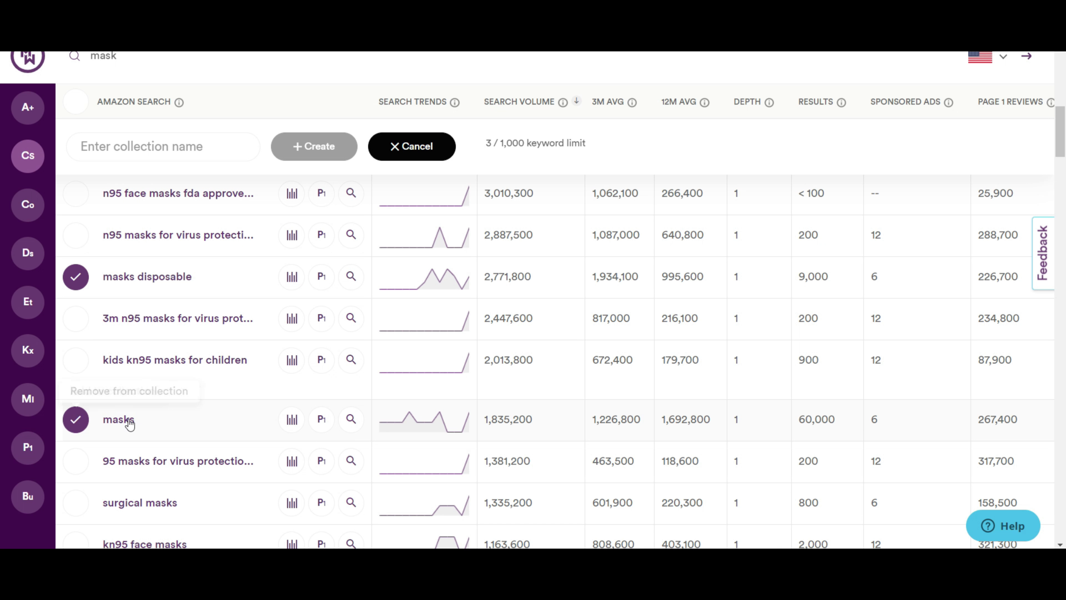
scroll(133, 415, down, 6)
Step: Tick ski mask, black masks, mask and n95 mask, then save all as collection 'mask'
click(78, 397)
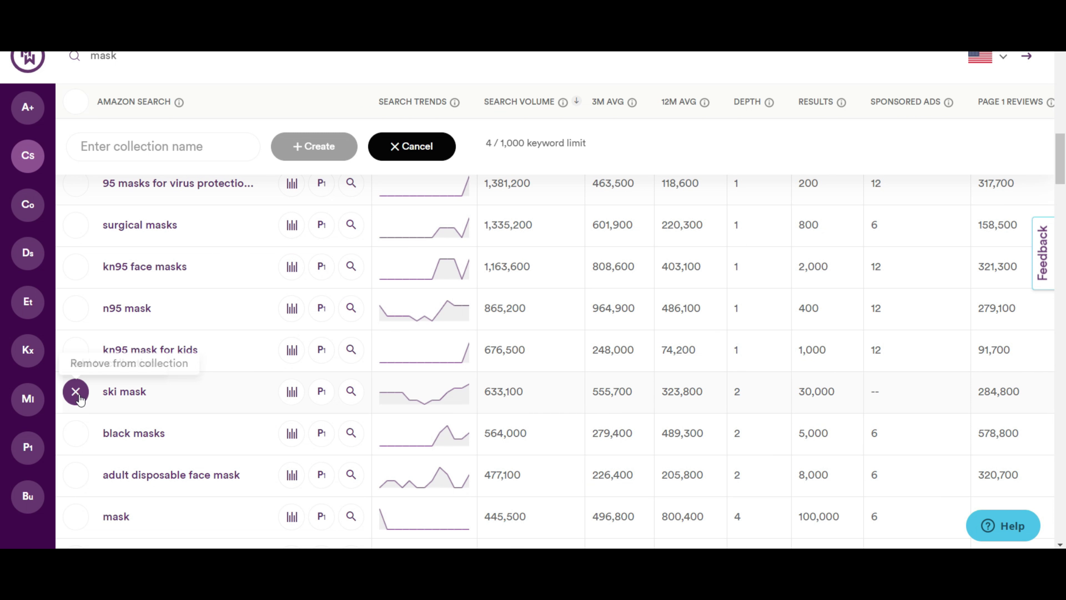
click(76, 435)
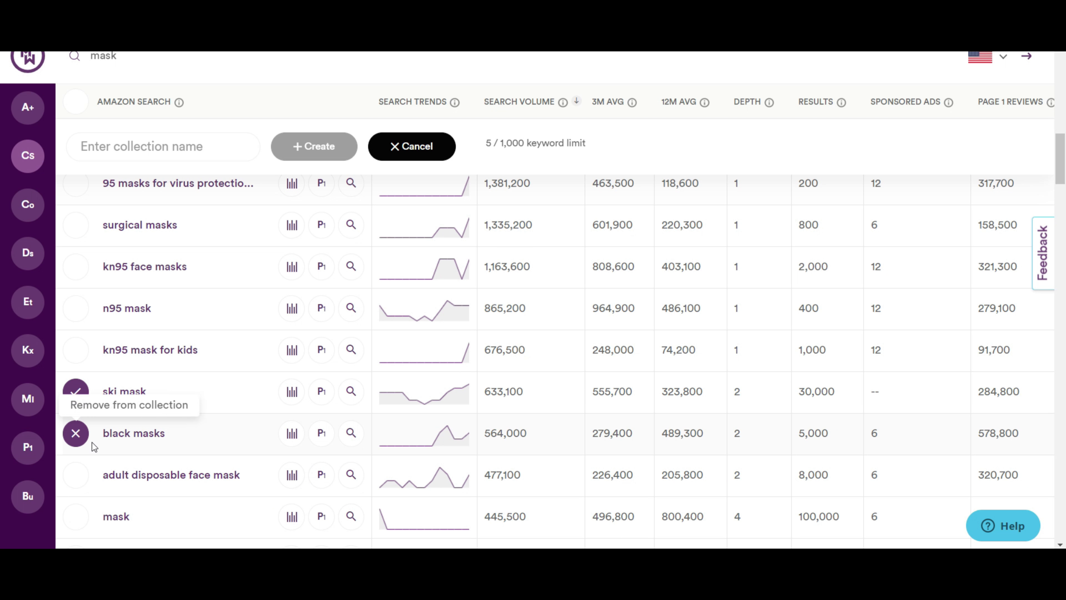
click(79, 517)
click(82, 314)
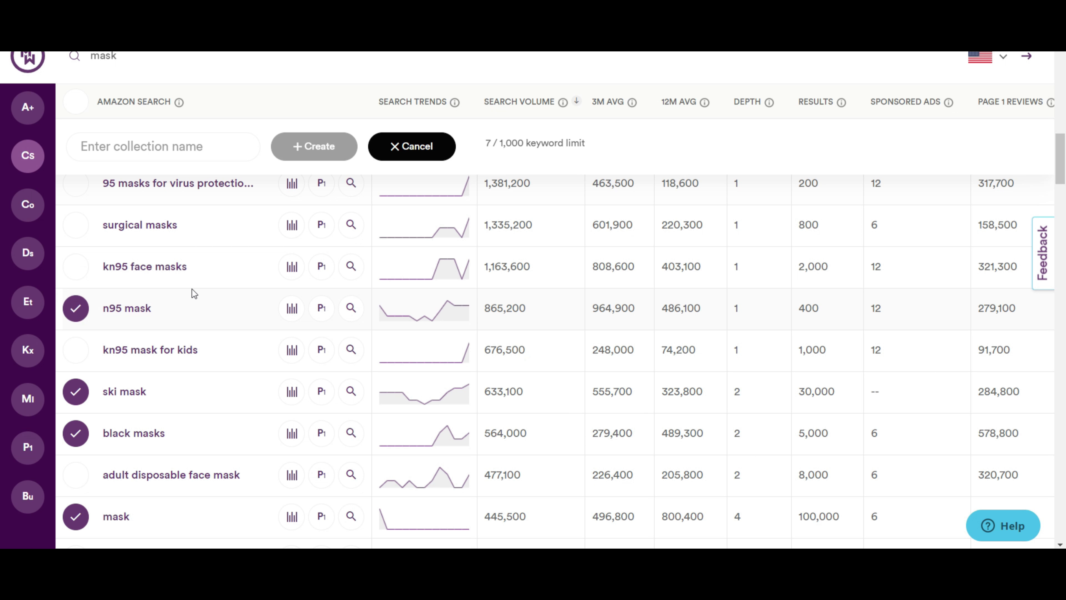
scroll(194, 290, up, 5)
scroll(194, 299, up, 10)
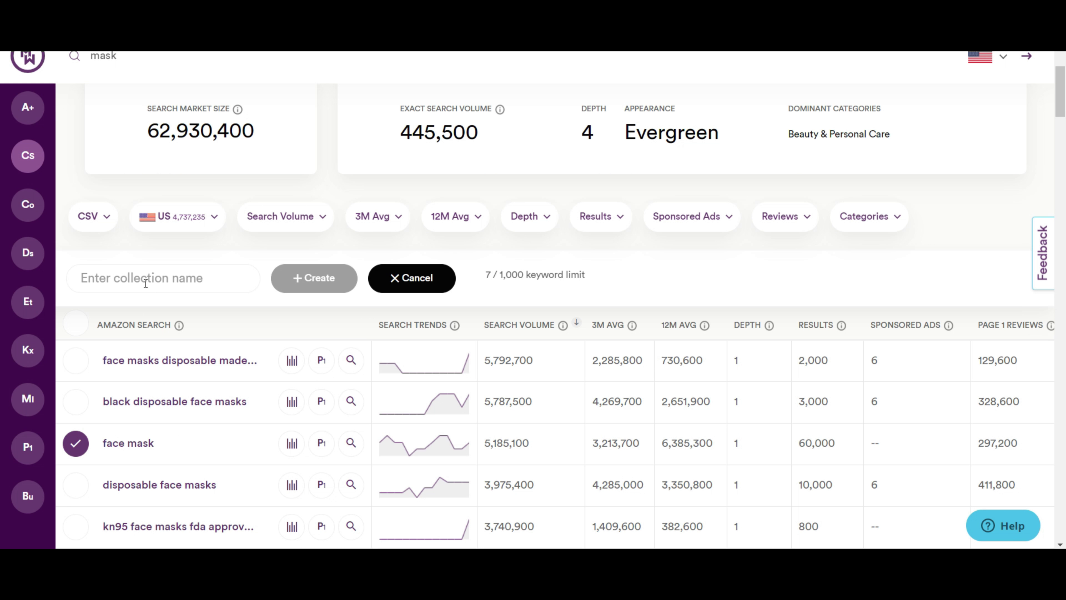
text(mask)
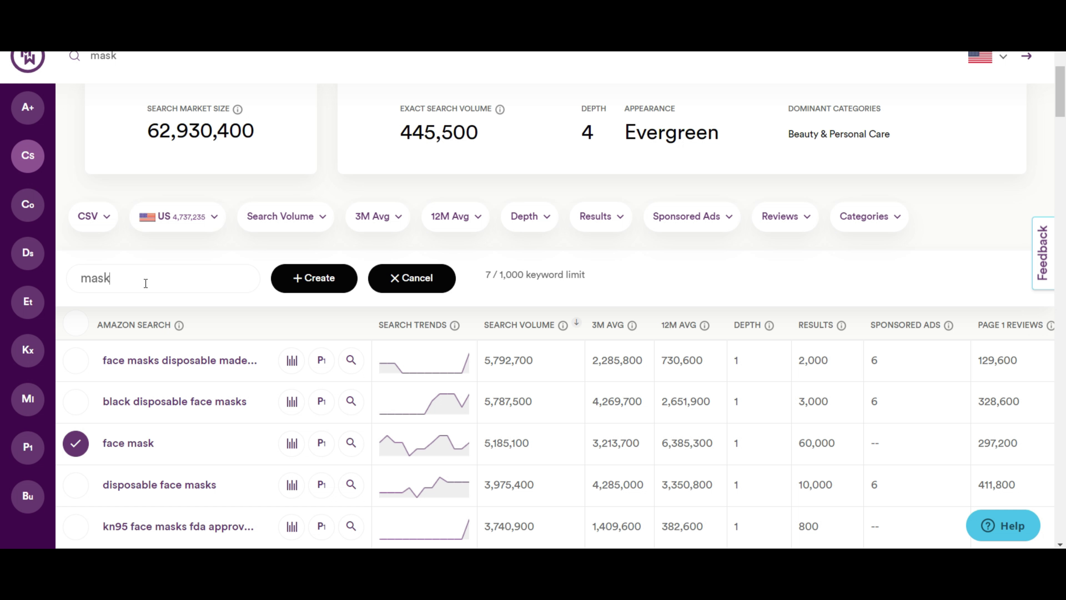
click(299, 278)
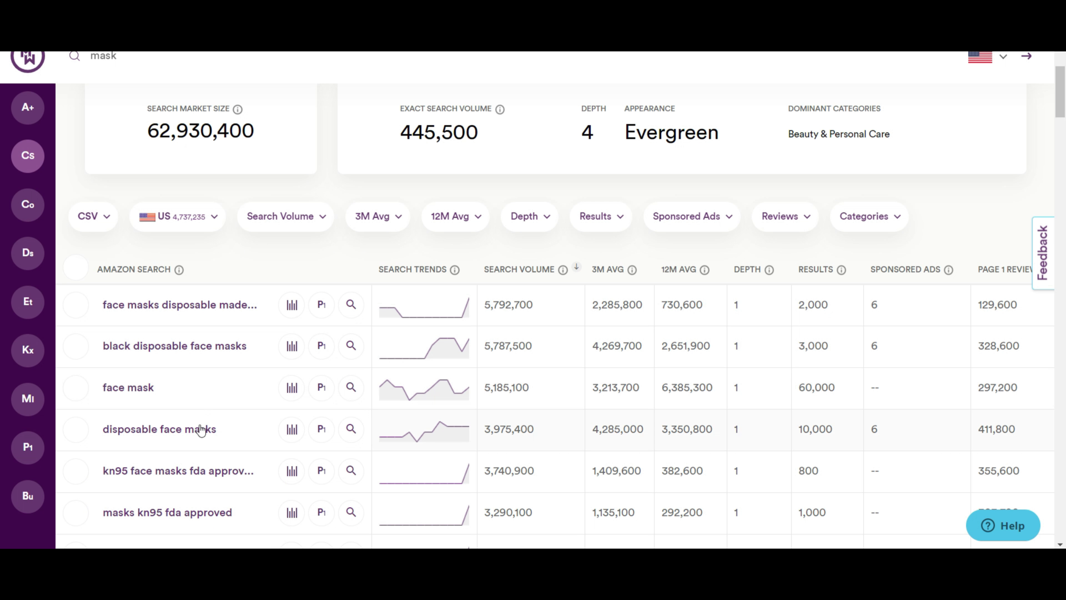
Step: Tick face mask and disposable face masks and add them to the existing 'mask' collection
scroll(201, 469, up, 3)
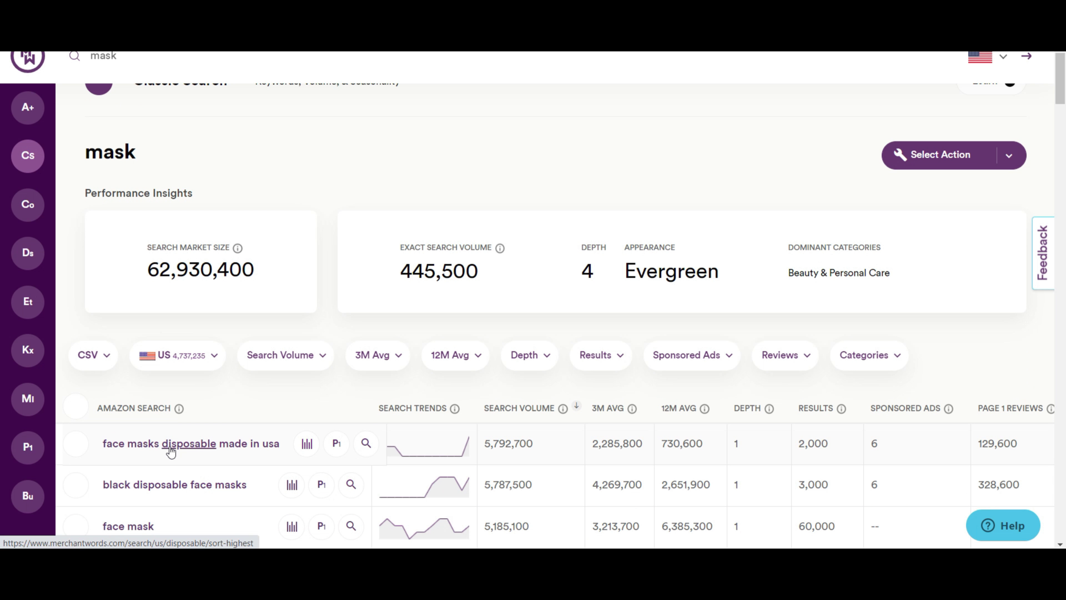
scroll(170, 448, down, 5)
scroll(170, 448, up, 3)
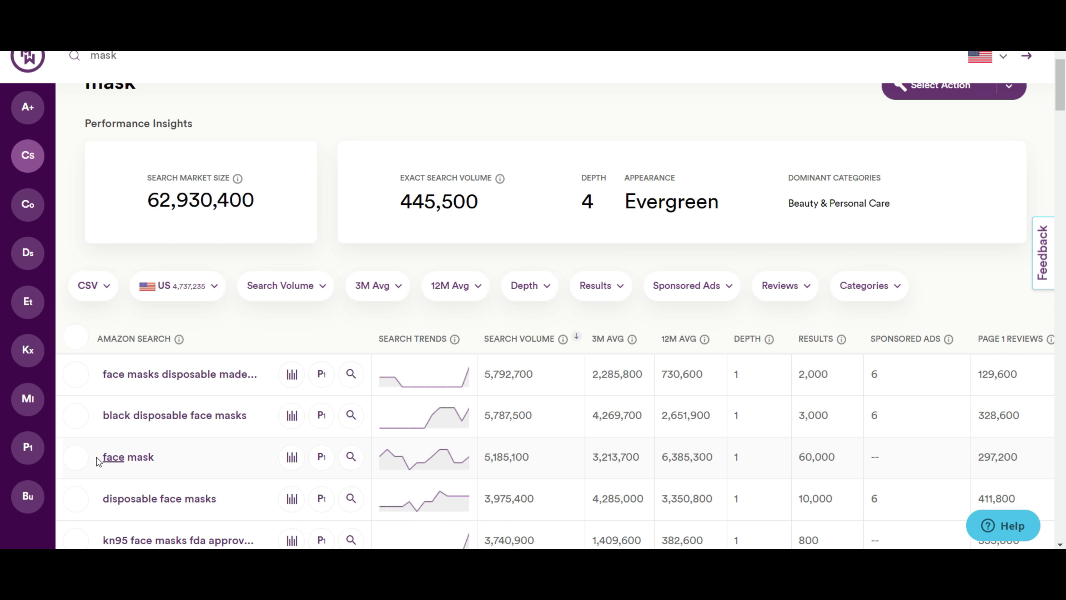
click(76, 457)
scroll(77, 470, down, 2)
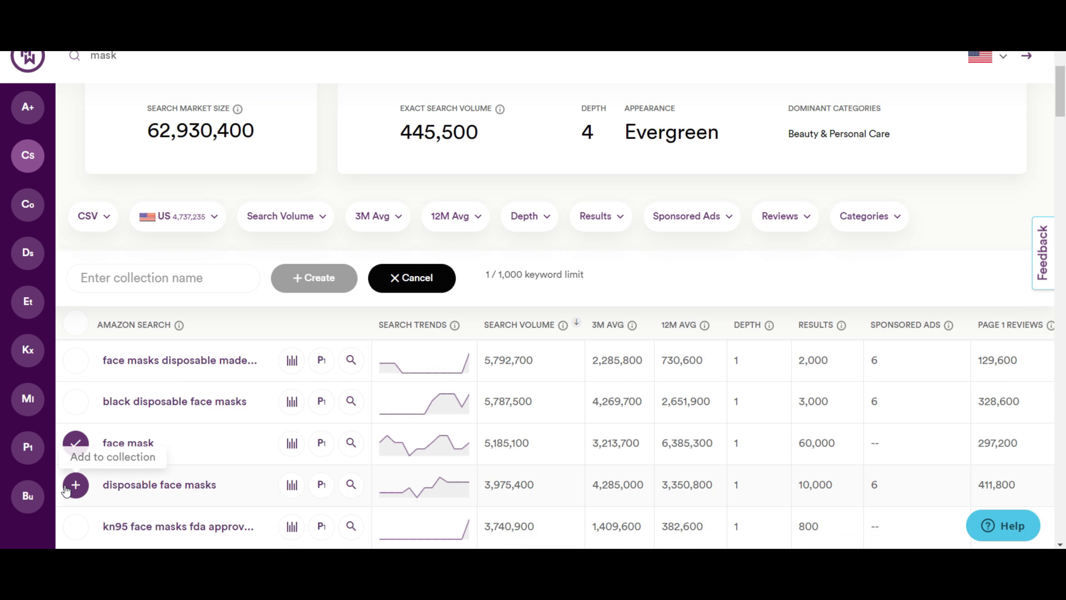
click(76, 484)
click(150, 287)
click(126, 311)
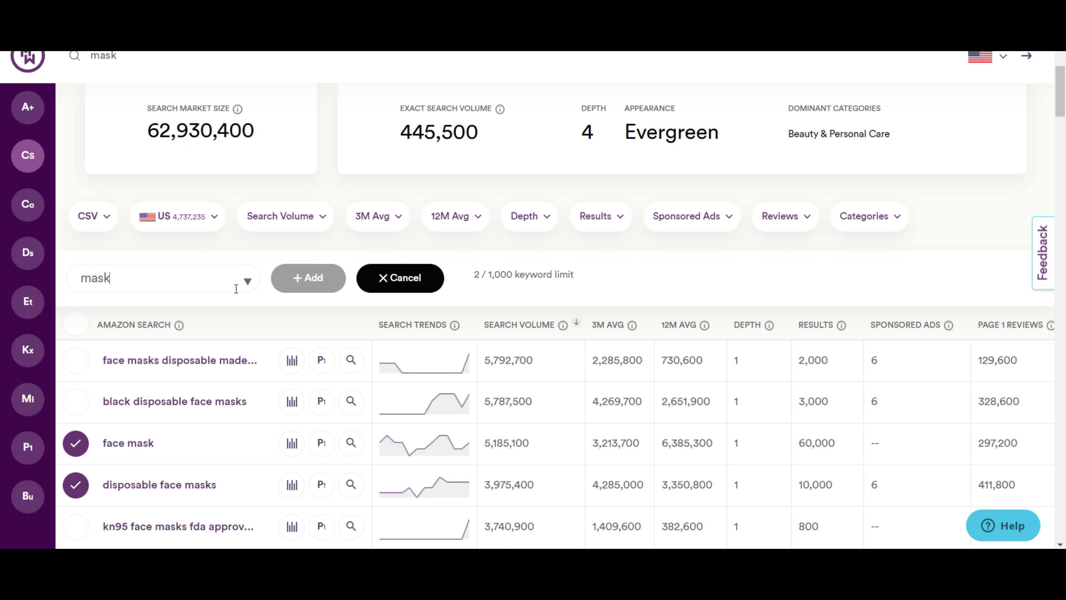
click(318, 282)
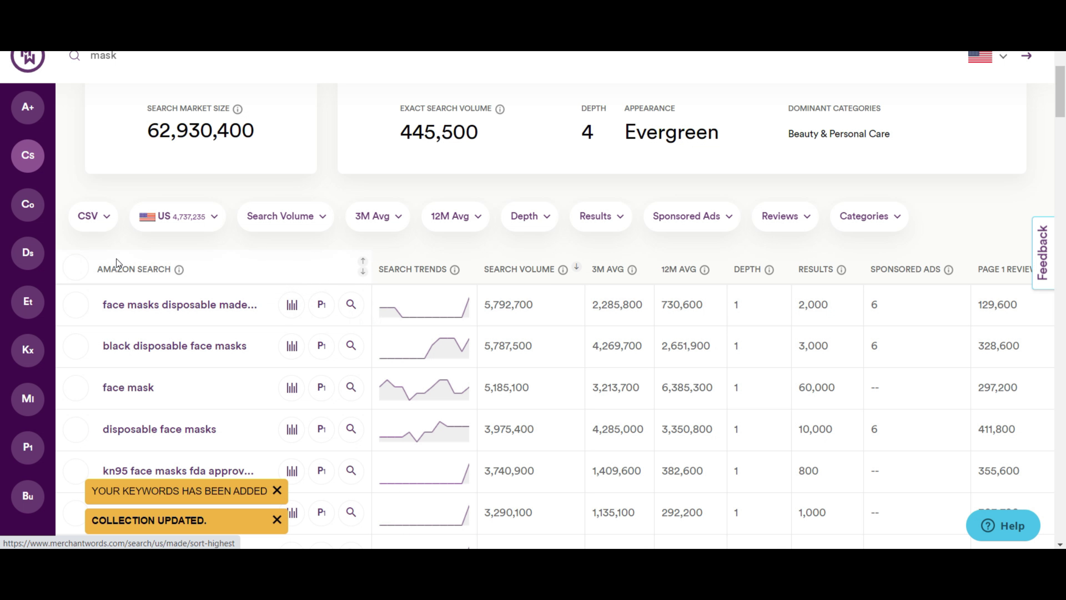
Step: Open the 'mask' card from Collections and scroll its saved keywords
click(34, 219)
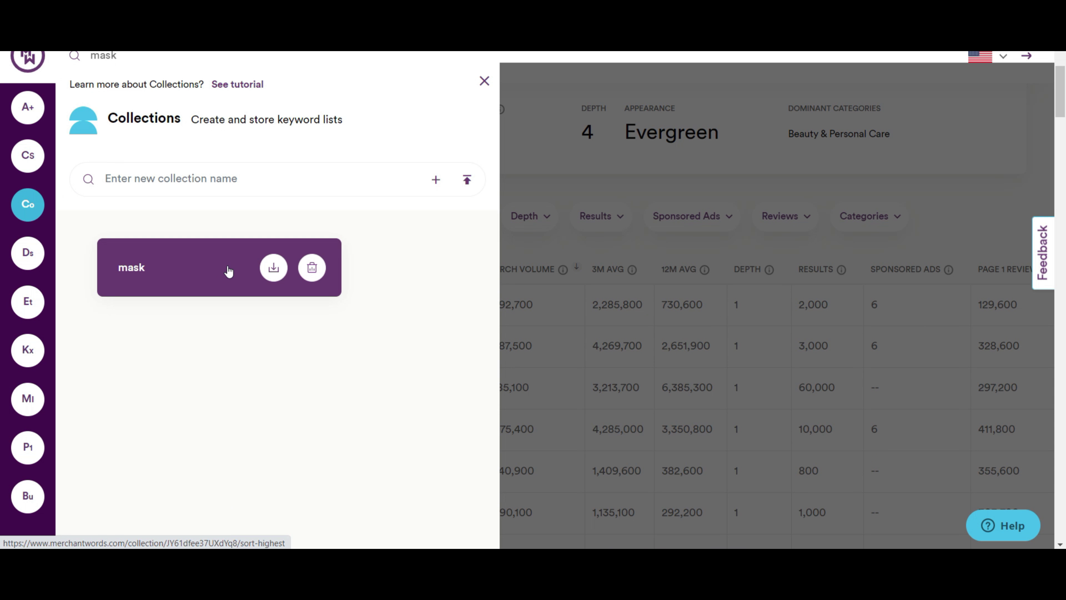
click(180, 273)
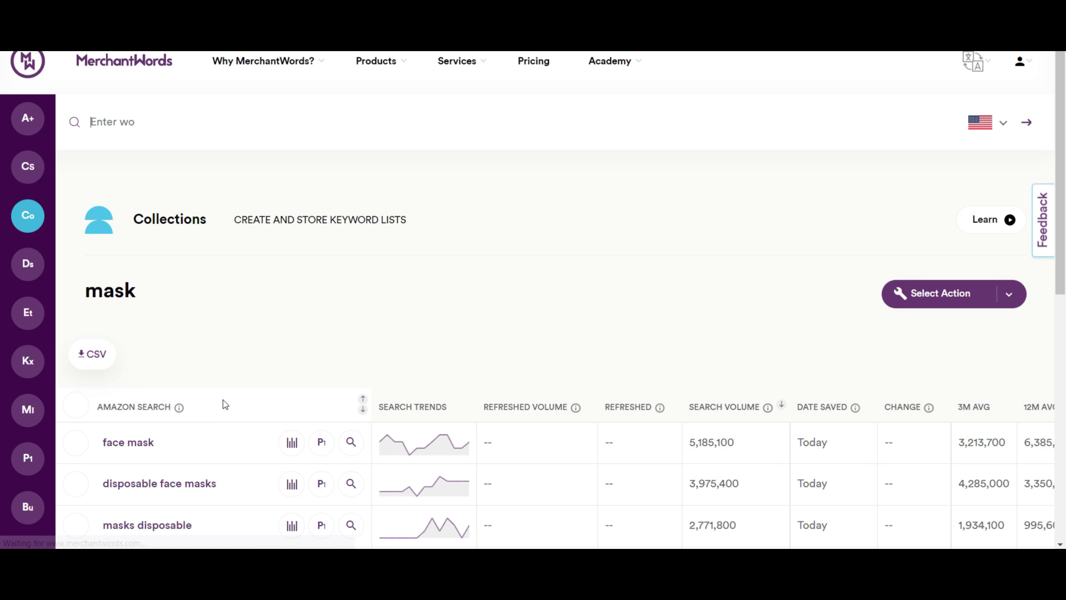
scroll(223, 401, down, 5)
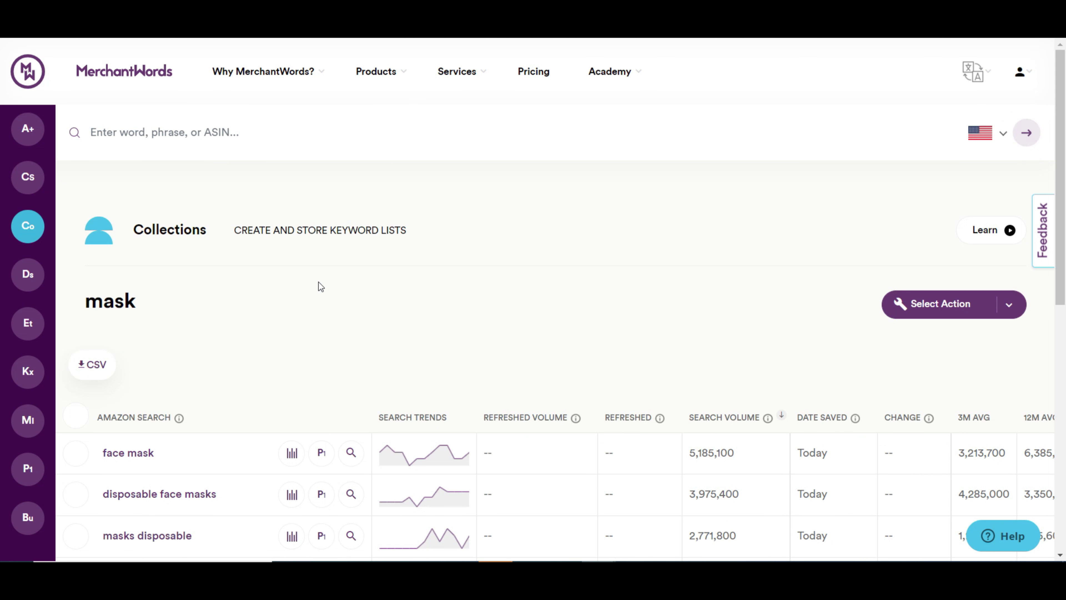
Step: Run a reverse ASIN lookup for B09BZM5G1R and scroll the keyword results
click(27, 130)
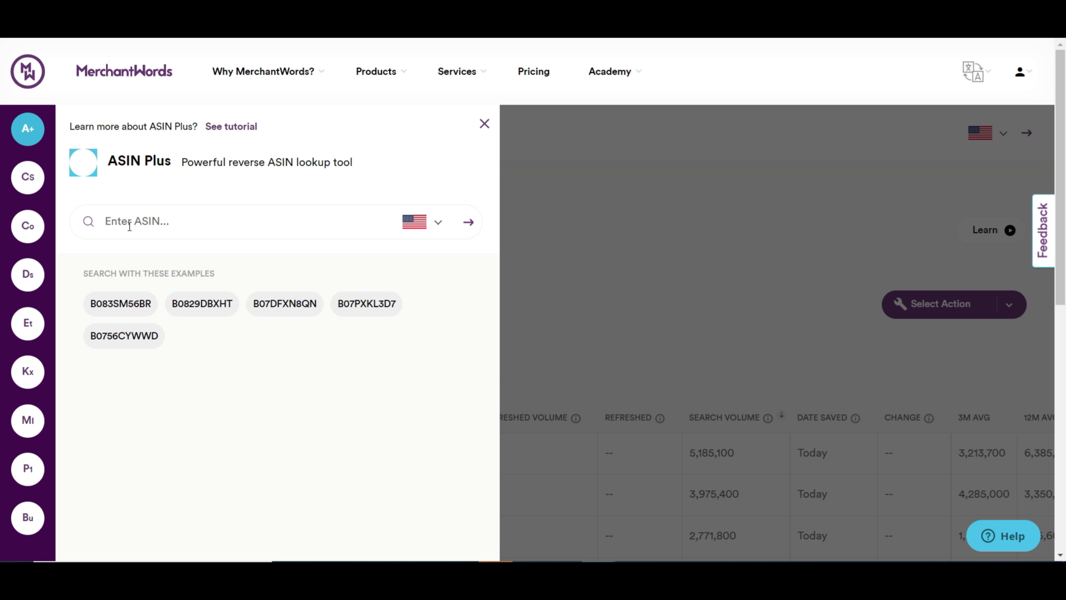
text(B09BZM5G1R)
key(Return)
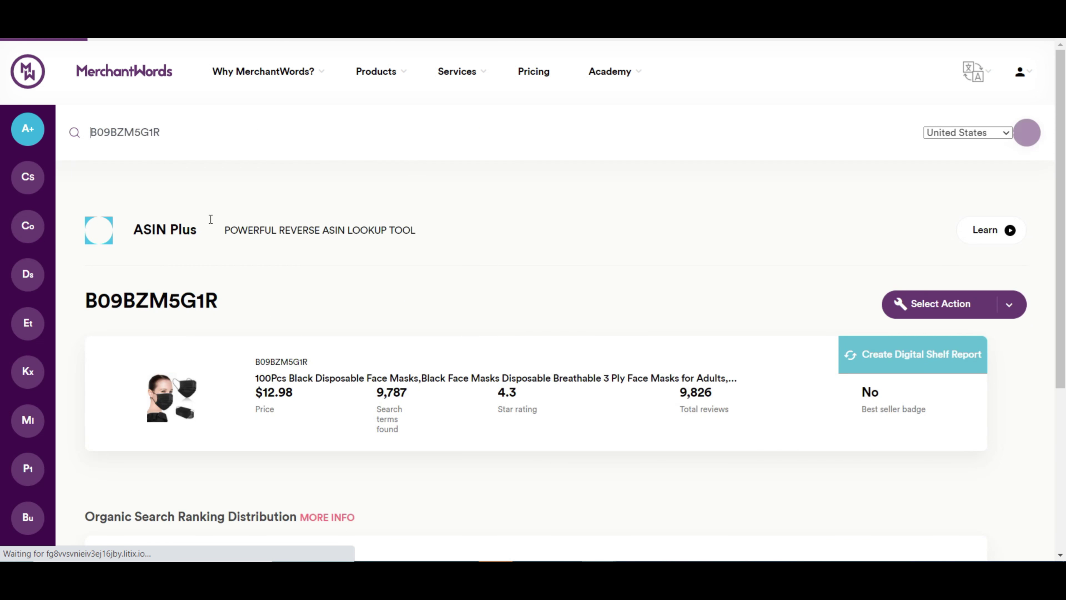
scroll(211, 234, down, 10)
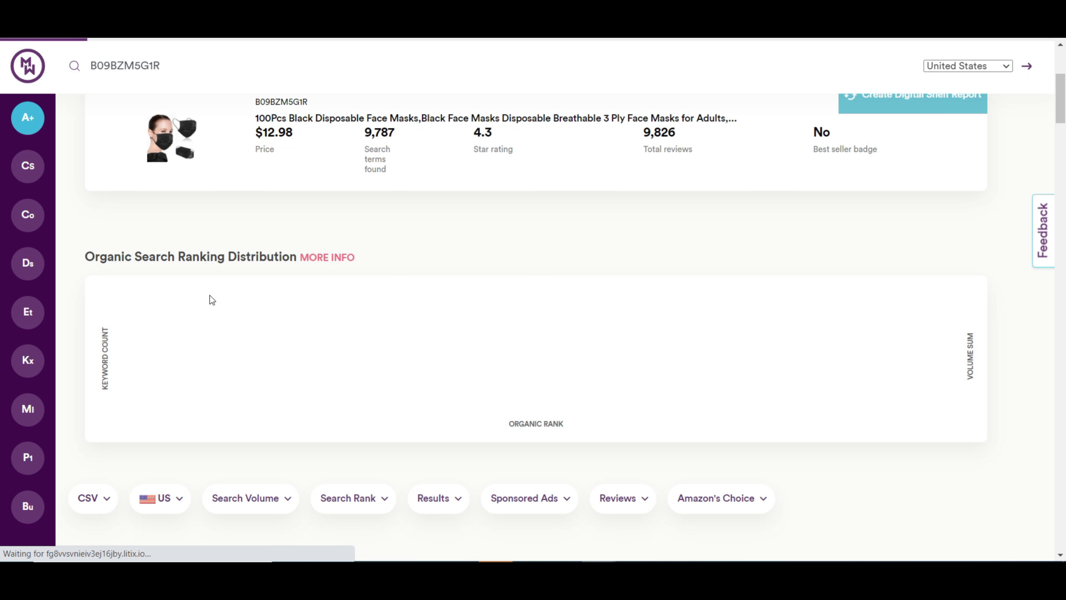
scroll(195, 343, down, 2)
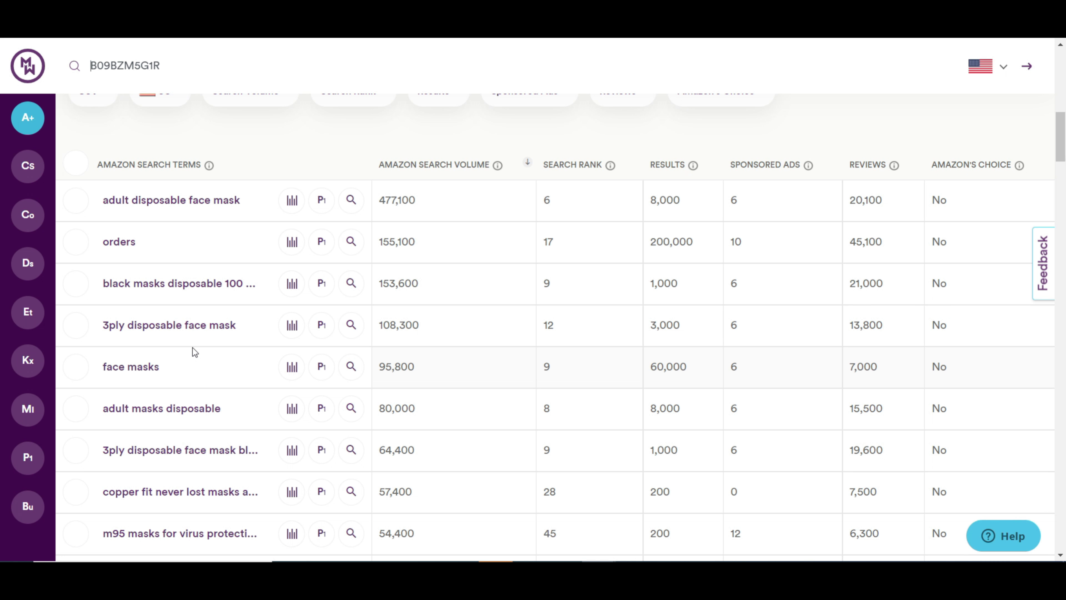
scroll(192, 348, up, 2)
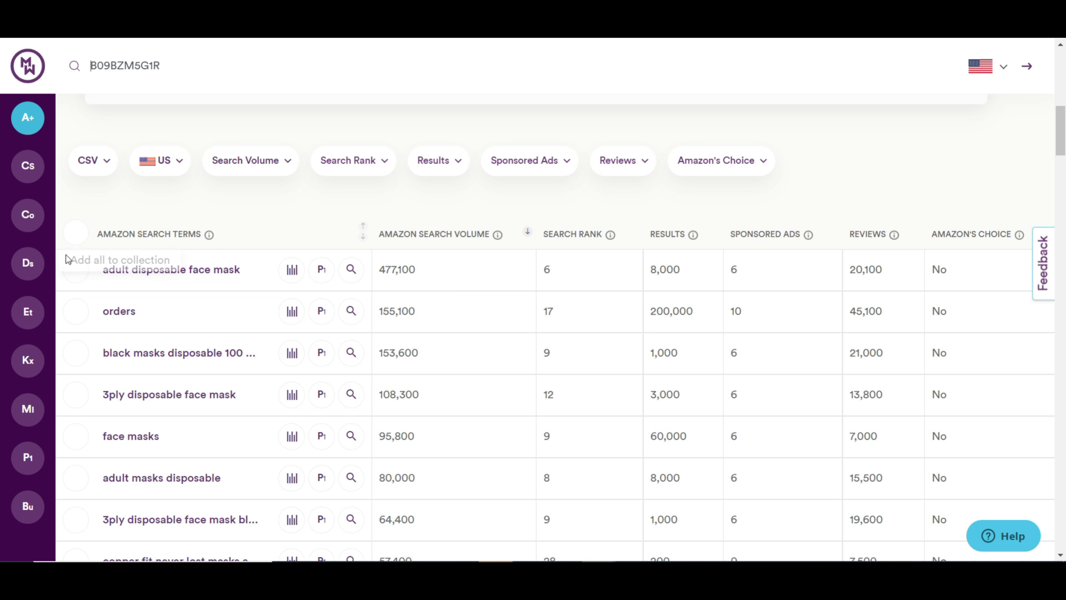
Step: Mark all result keywords for a collection and dismiss the CSV download options
click(74, 232)
click(109, 170)
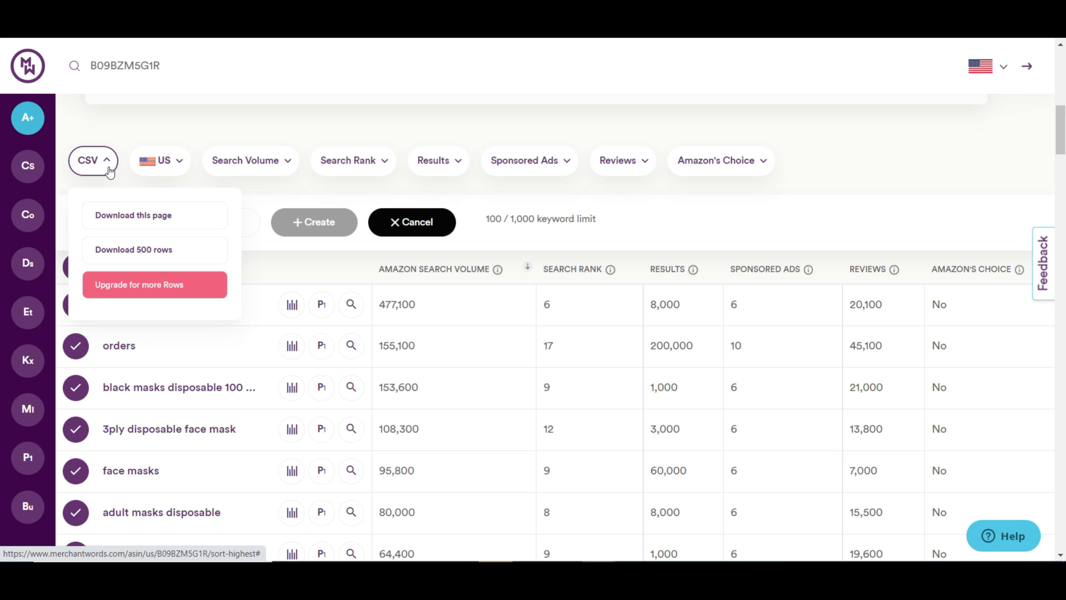
click(135, 126)
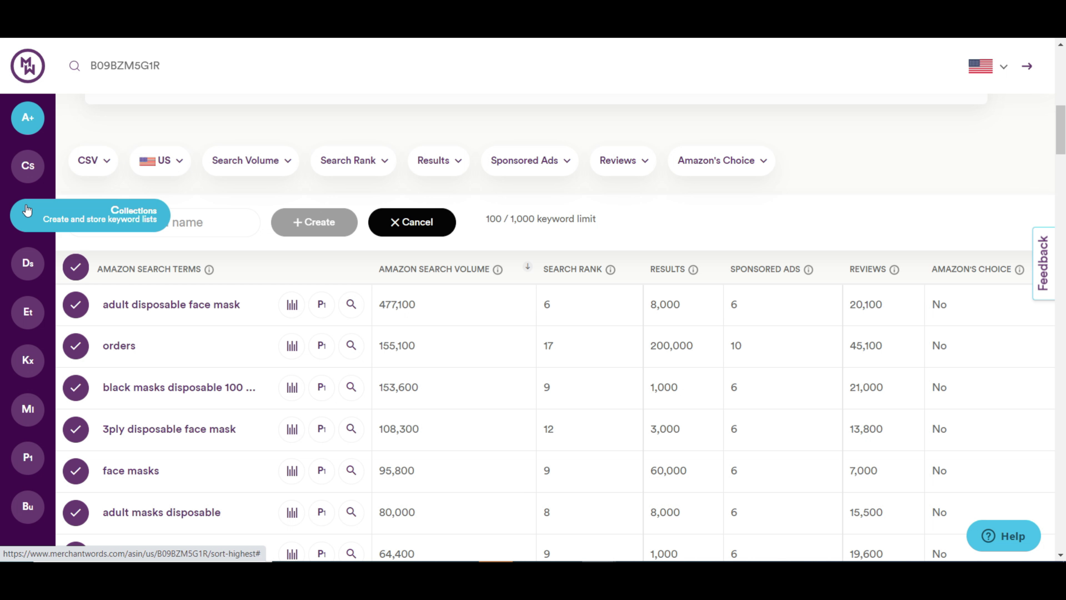
Step: Open the ROCKSOLAR power station B082FP98DJ report from the Digital Shelf report list
click(25, 268)
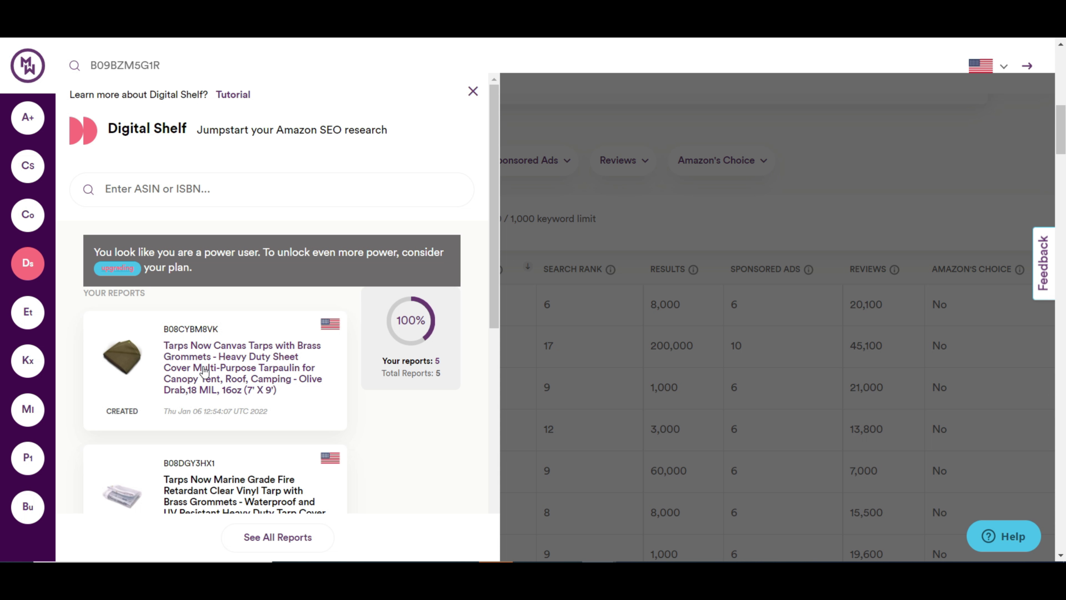
scroll(205, 365, down, 2)
scroll(204, 362, down, 5)
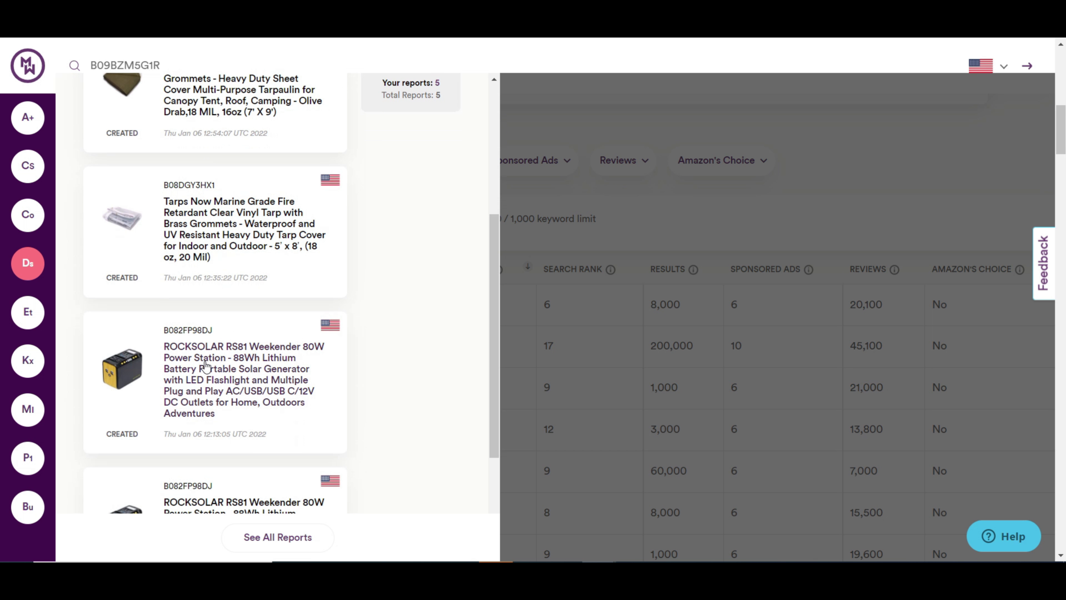
double_click(181, 369)
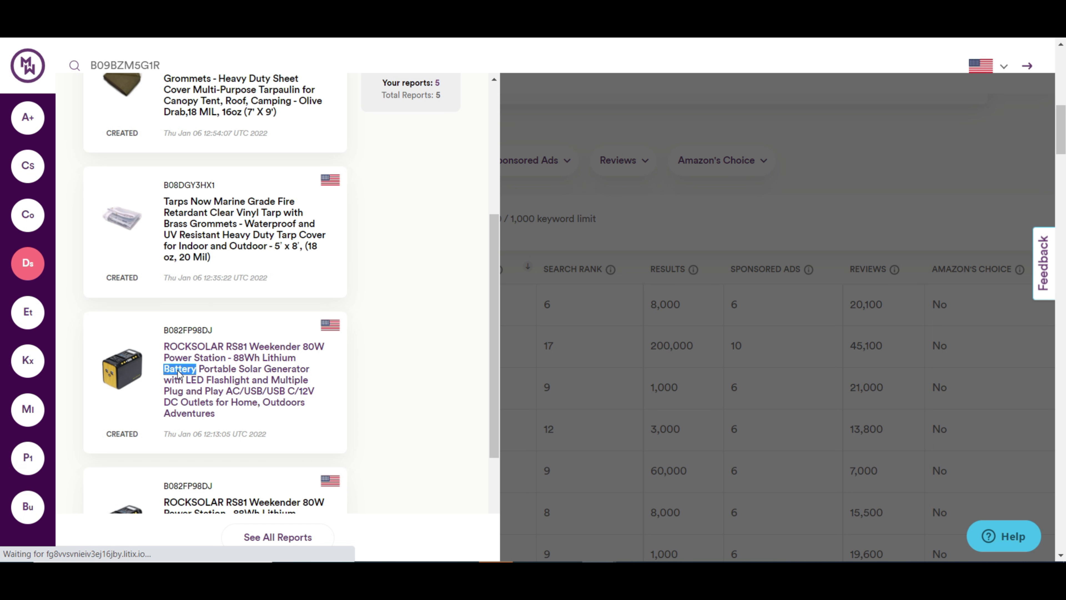
click(186, 331)
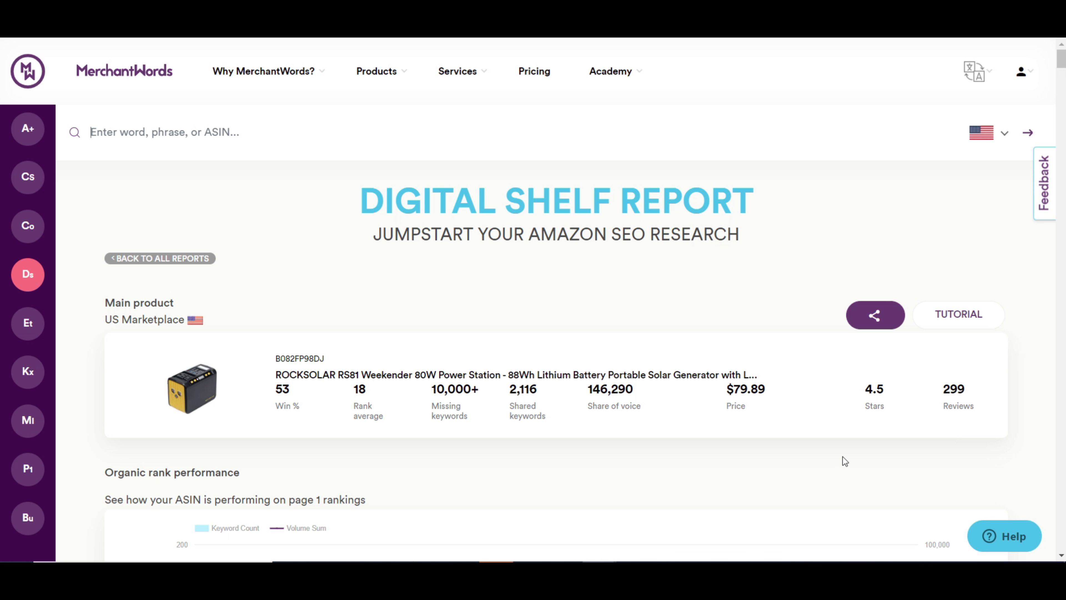
scroll(465, 462, down, 5)
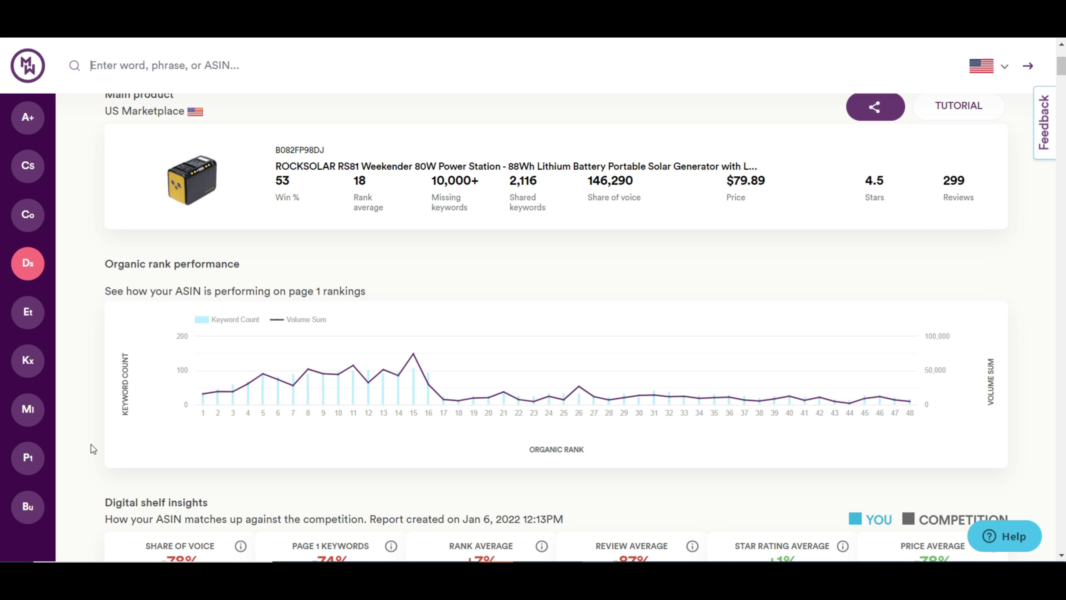
scroll(90, 444, down, 6)
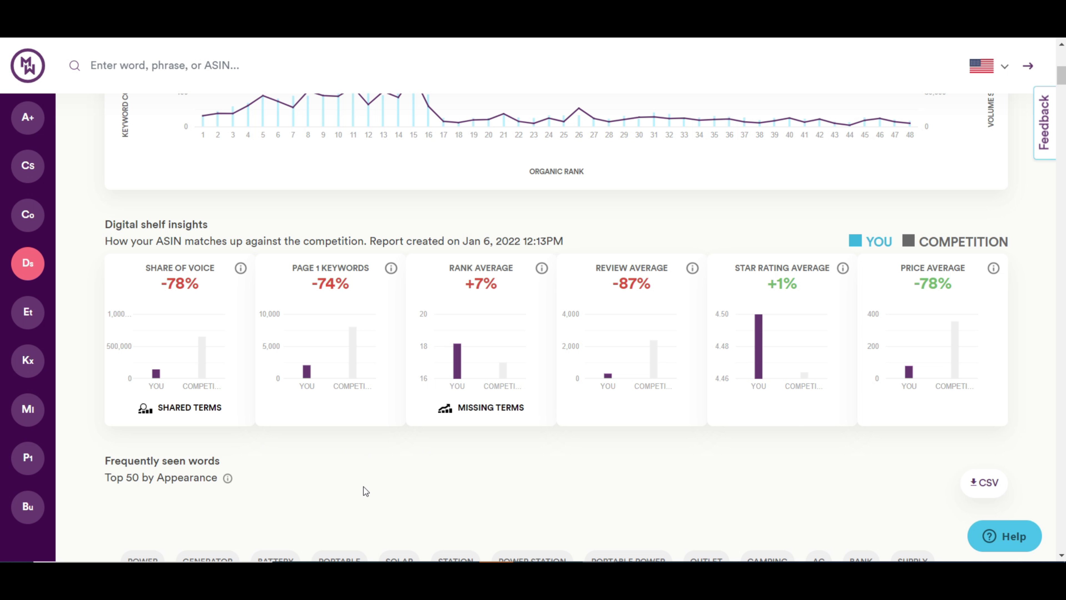
scroll(358, 487, down, 11)
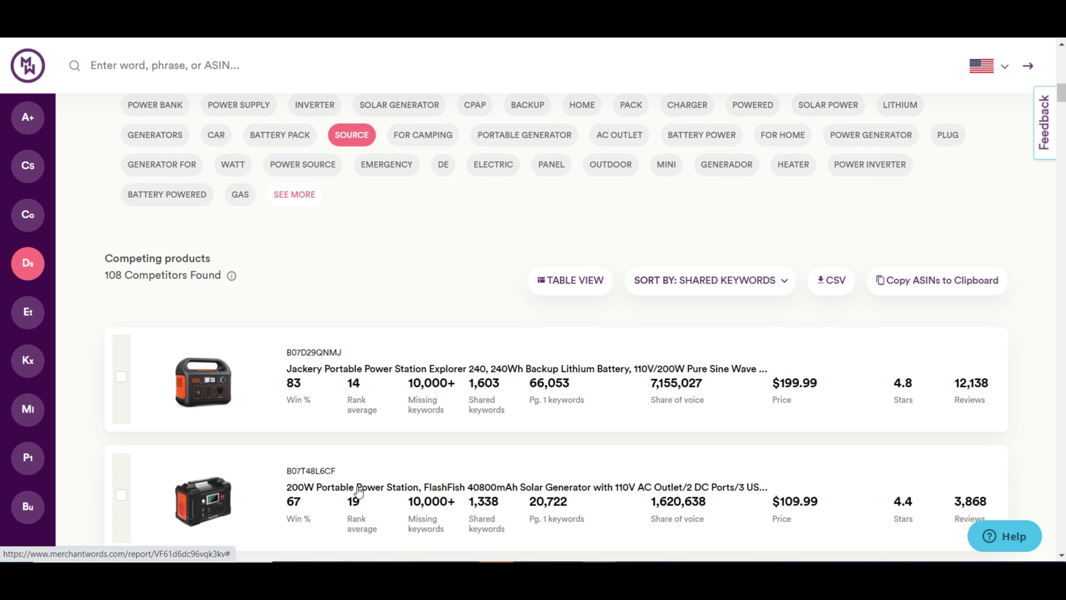
scroll(353, 462, down, 3)
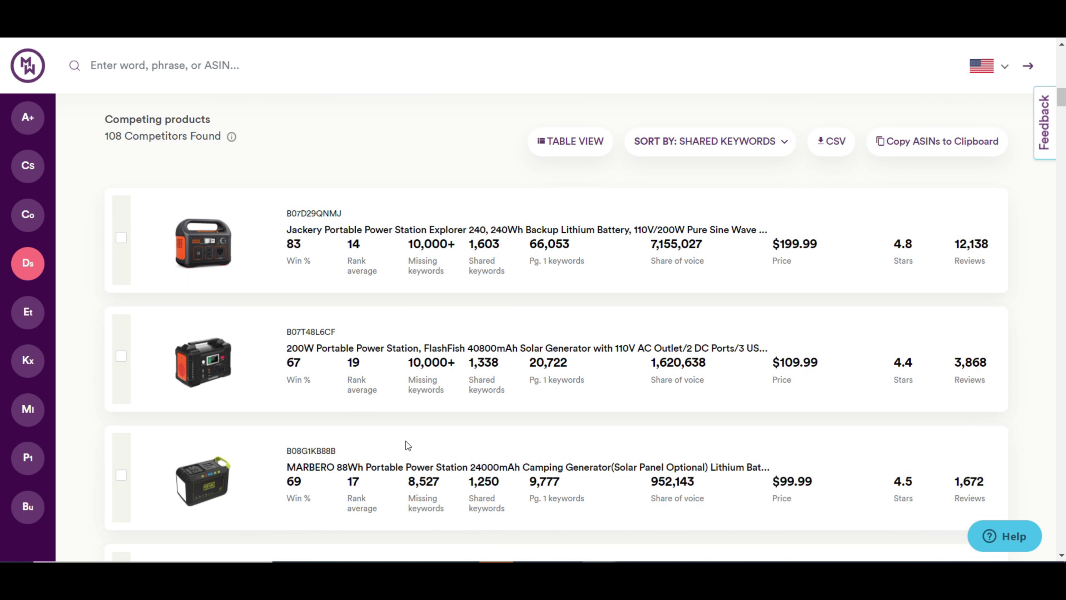
scroll(471, 461, down, 5)
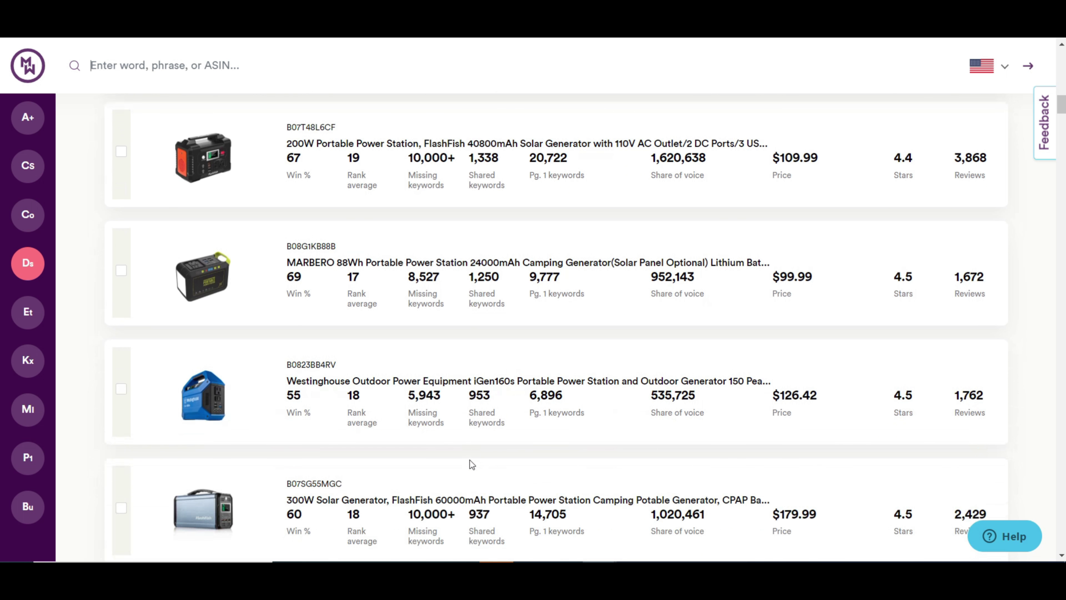
scroll(469, 460, down, 8)
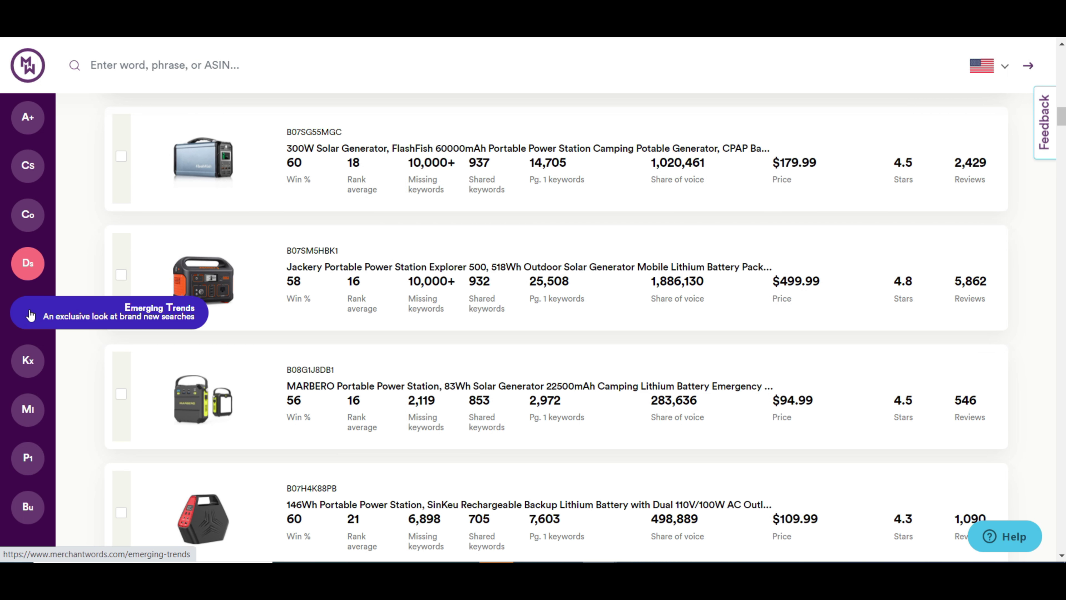
Step: Scroll the Emerging Trends top 20 keywords, then bring up the Keyword Multiplier panel
click(25, 317)
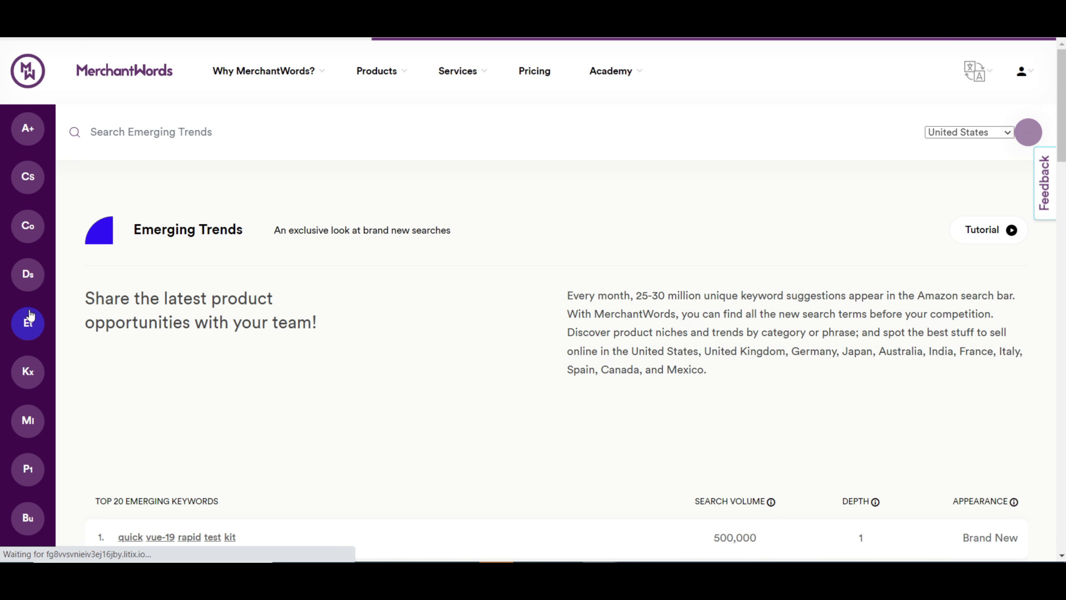
scroll(454, 309, down, 3)
scroll(453, 309, down, 15)
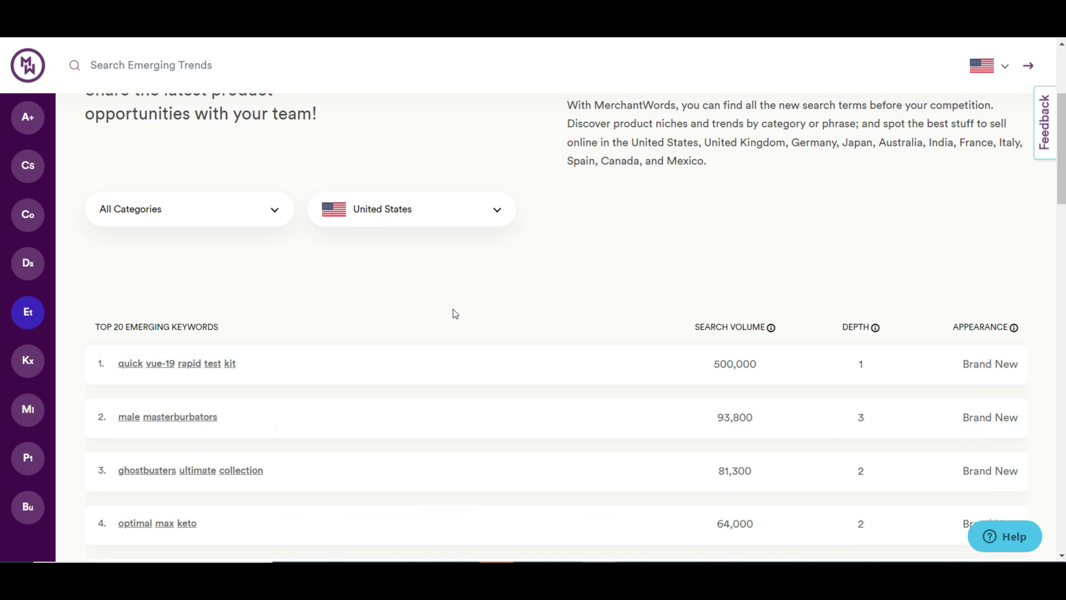
scroll(456, 314, down, 4)
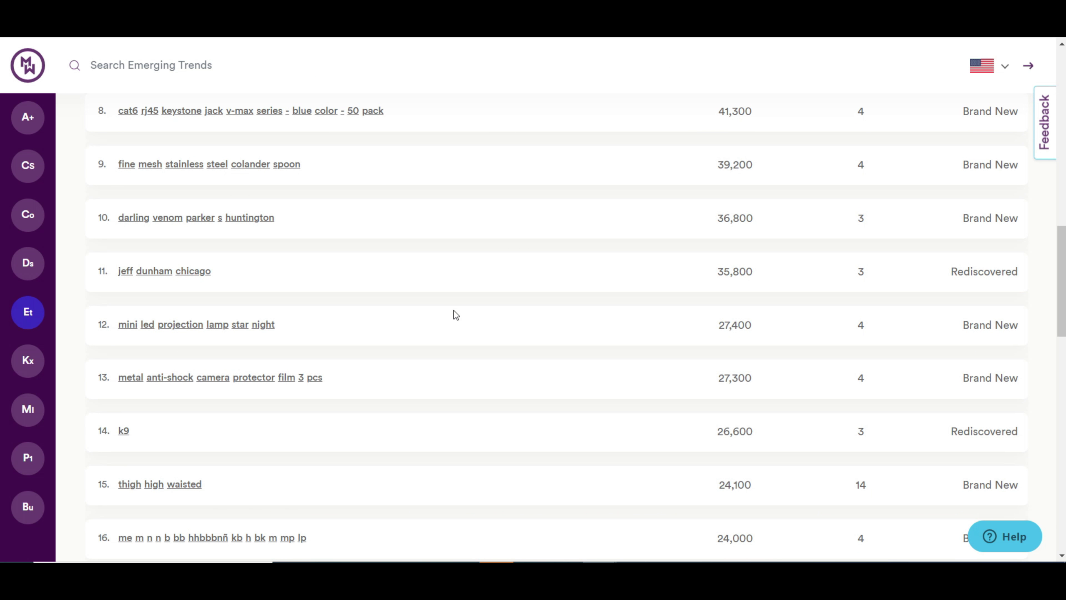
click(26, 362)
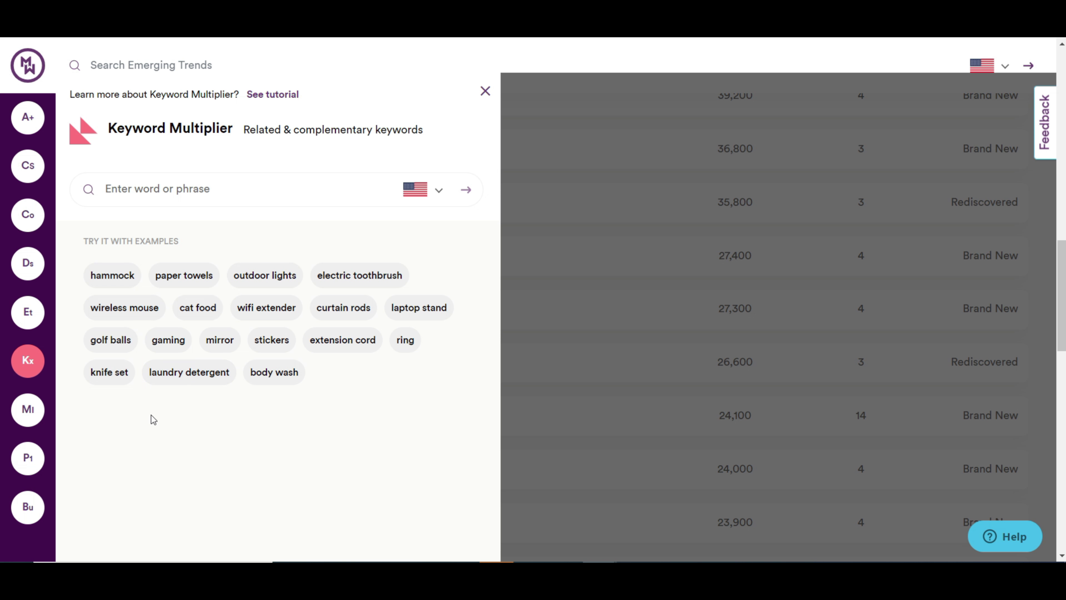
Step: Open the face mask Market Insights report and scroll its 1000 competing products
click(28, 417)
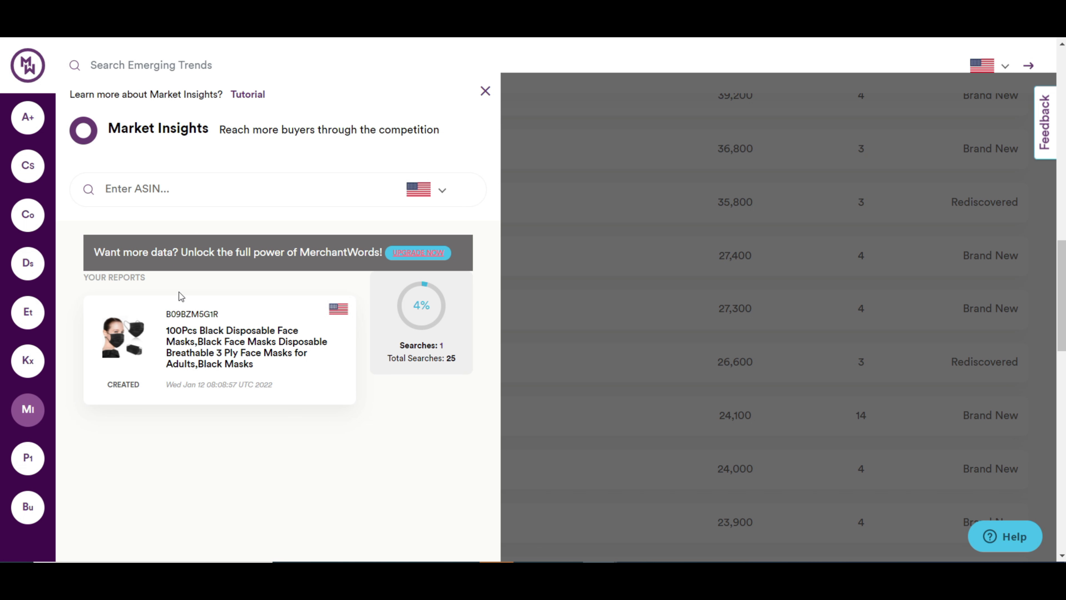
click(188, 318)
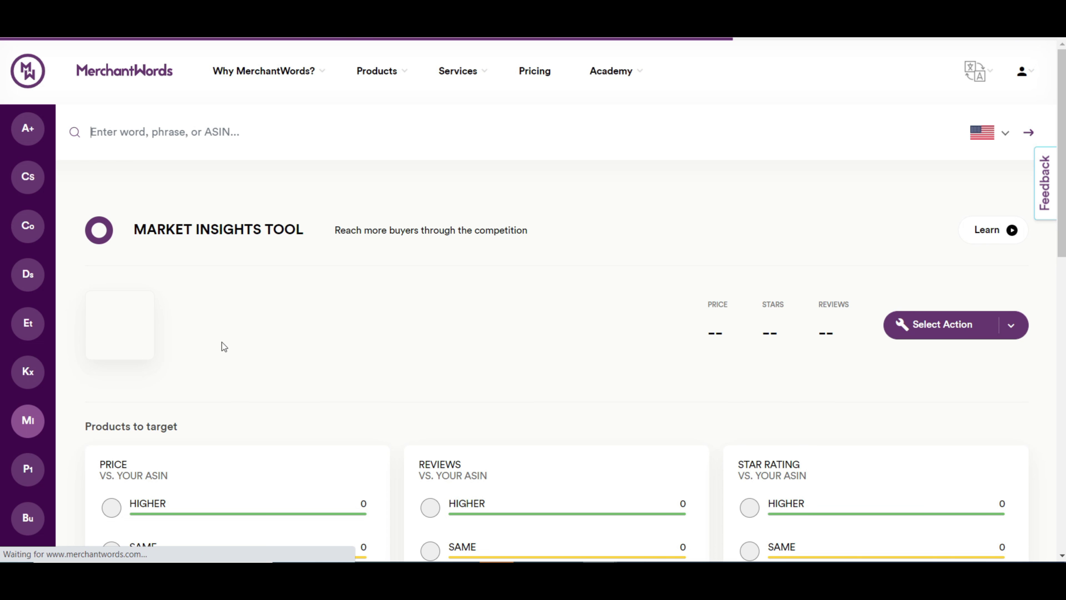
scroll(238, 355, down, 5)
scroll(239, 355, down, 1)
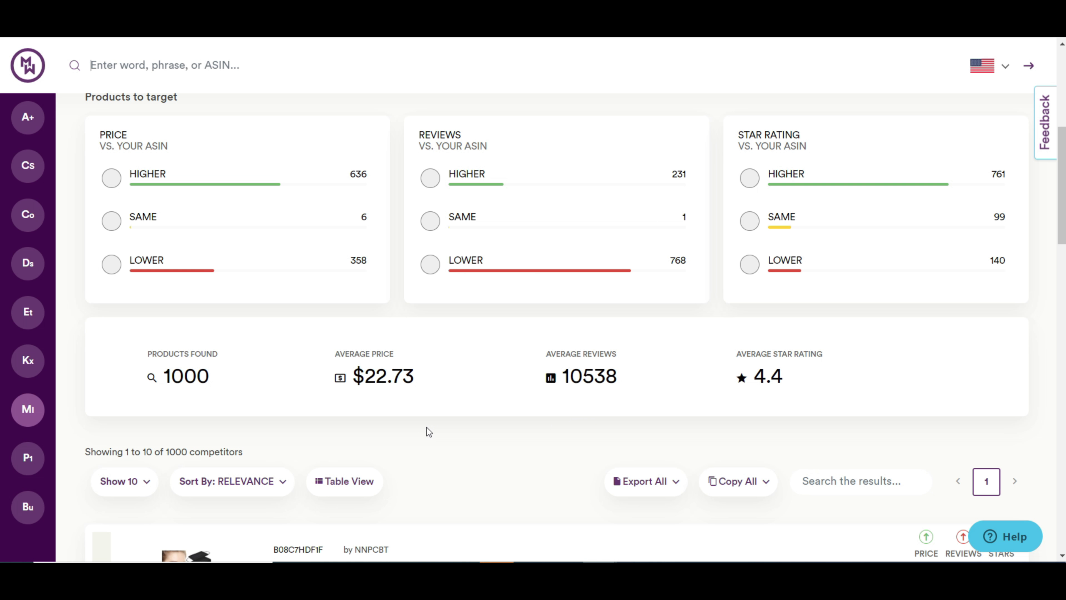
scroll(427, 427, down, 6)
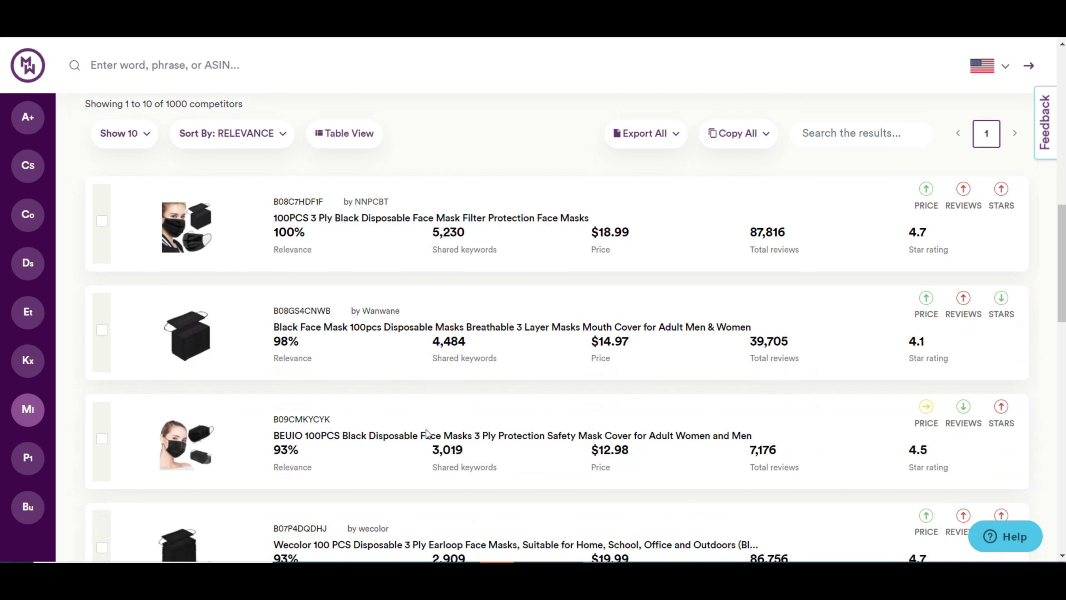
scroll(426, 430, up, 1)
scroll(426, 430, up, 1)
scroll(425, 430, down, 10)
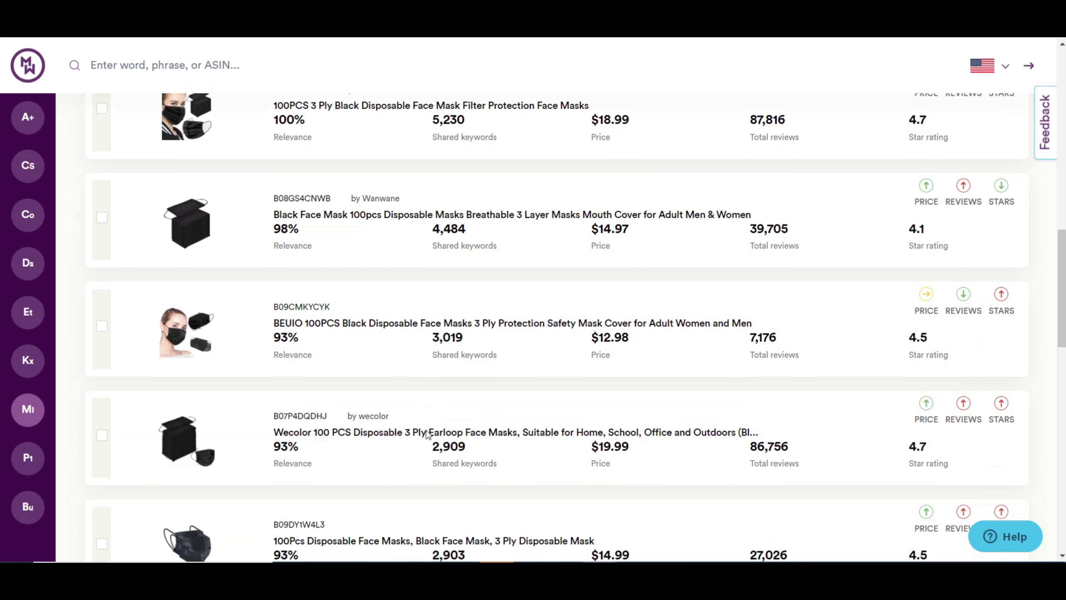
scroll(425, 431, down, 2)
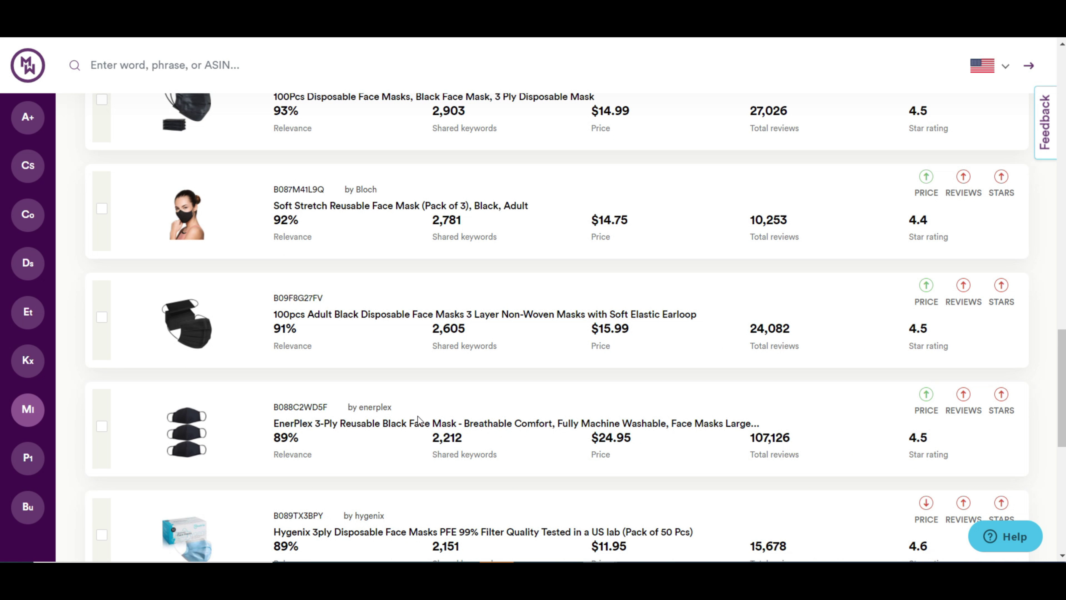
Step: List Page 1 Products for 'mask' (48 ASINs, $3.99–$219.99, avg $40.82), then open bulk search
click(25, 462)
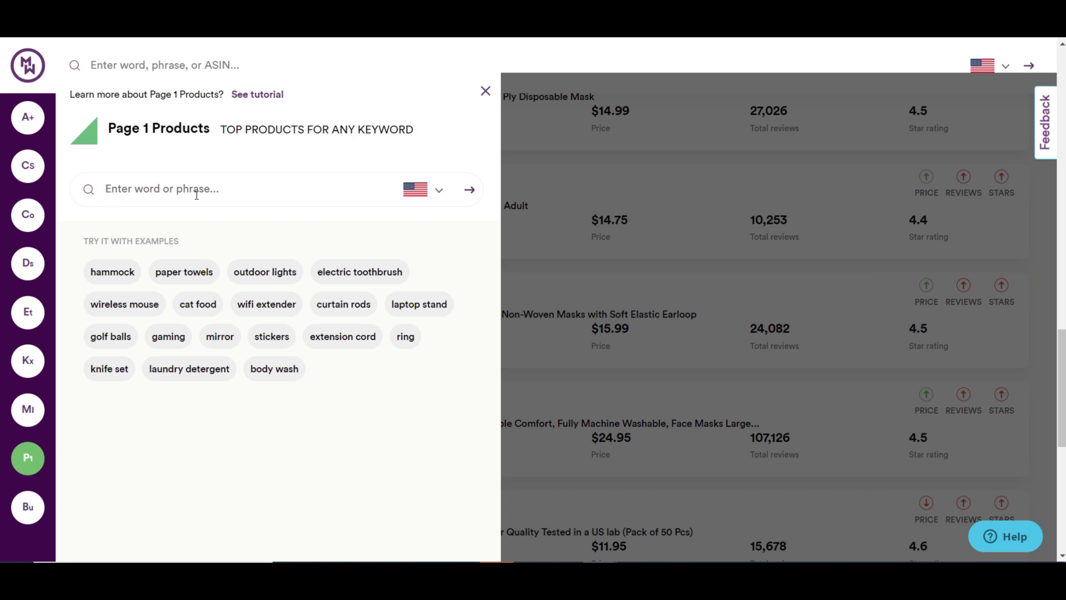
click(195, 191)
text(mask)
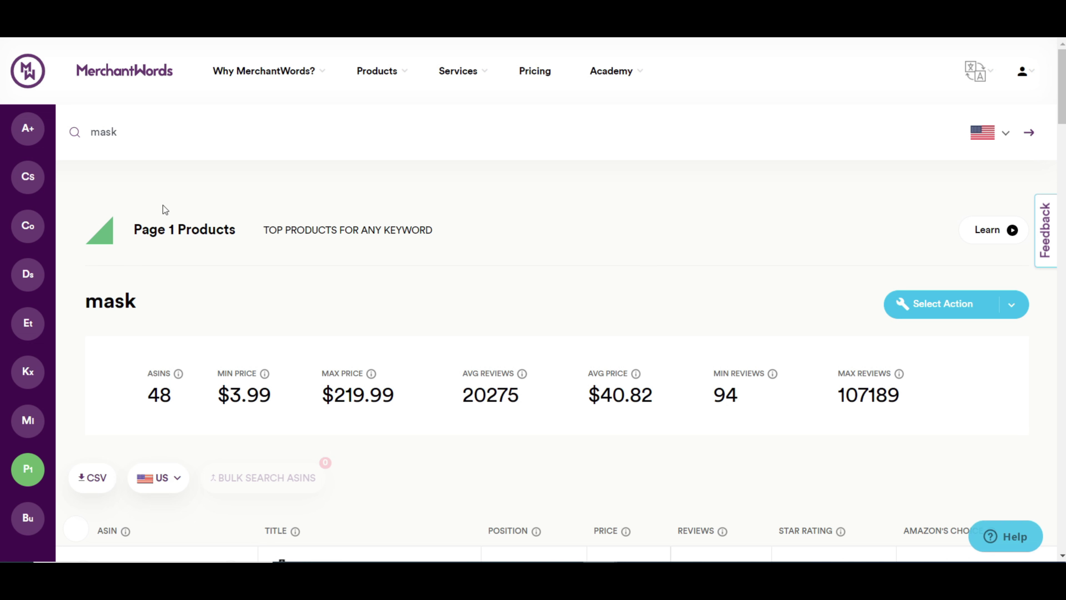
scroll(156, 288, down, 1)
scroll(157, 288, down, 3)
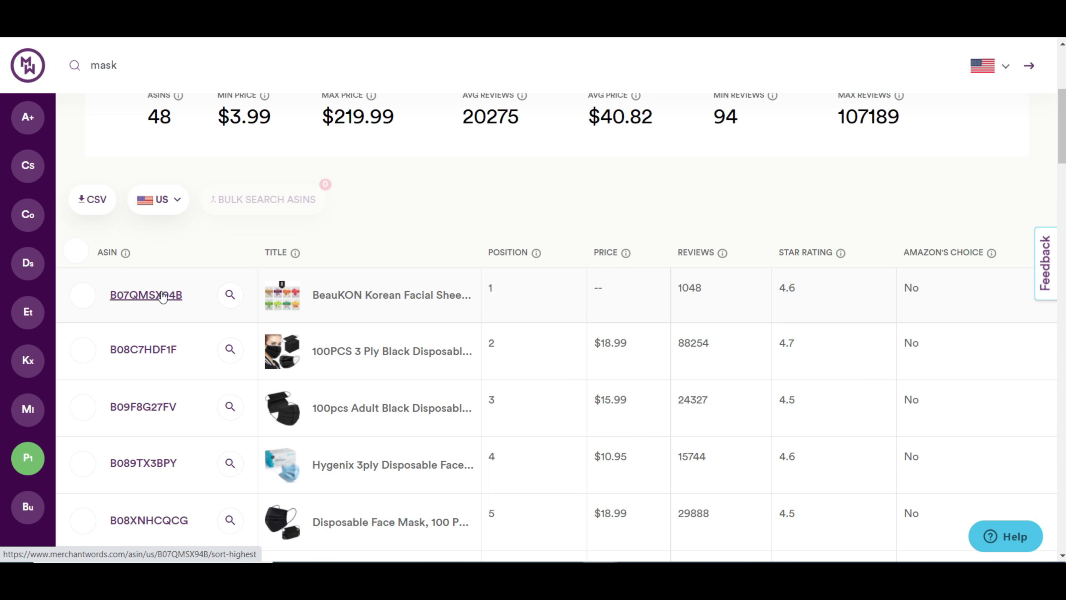
scroll(157, 295, down, 4)
scroll(174, 315, down, 8)
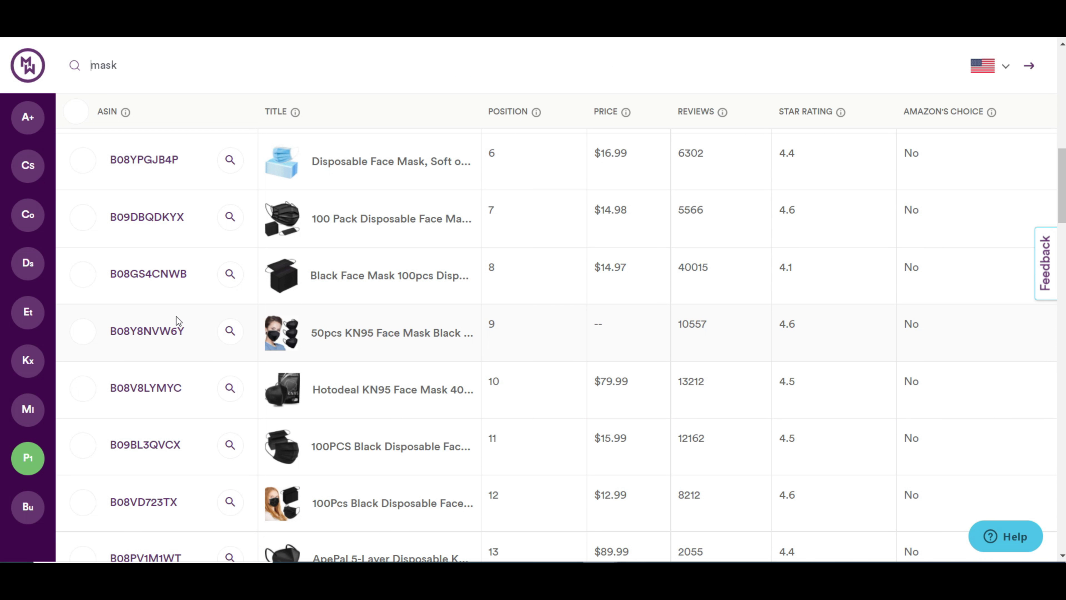
scroll(176, 318, down, 2)
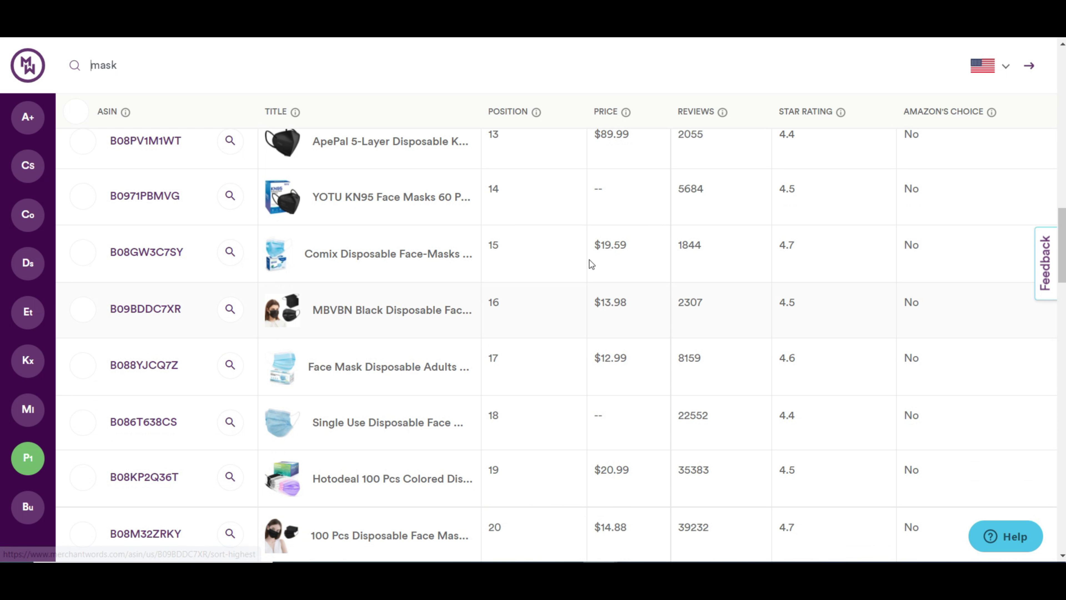
scroll(591, 262, up, 12)
click(38, 507)
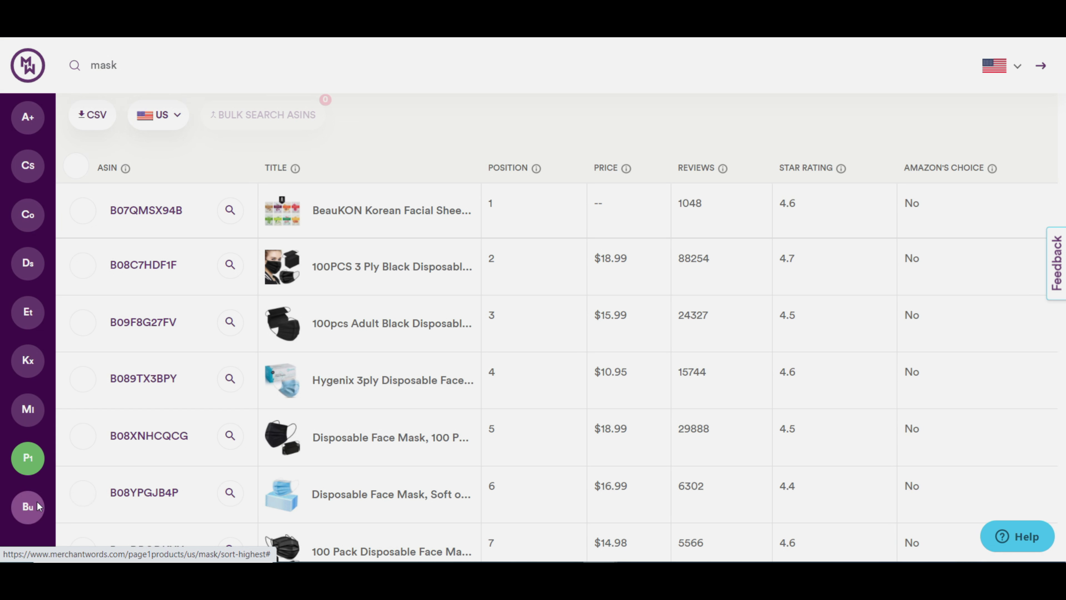
Step: Run a Bulk ASIN Plus lookup on B09BZM5G1R, B09MFR7MYN and B09BFTC747 to list shared search terms
click(297, 346)
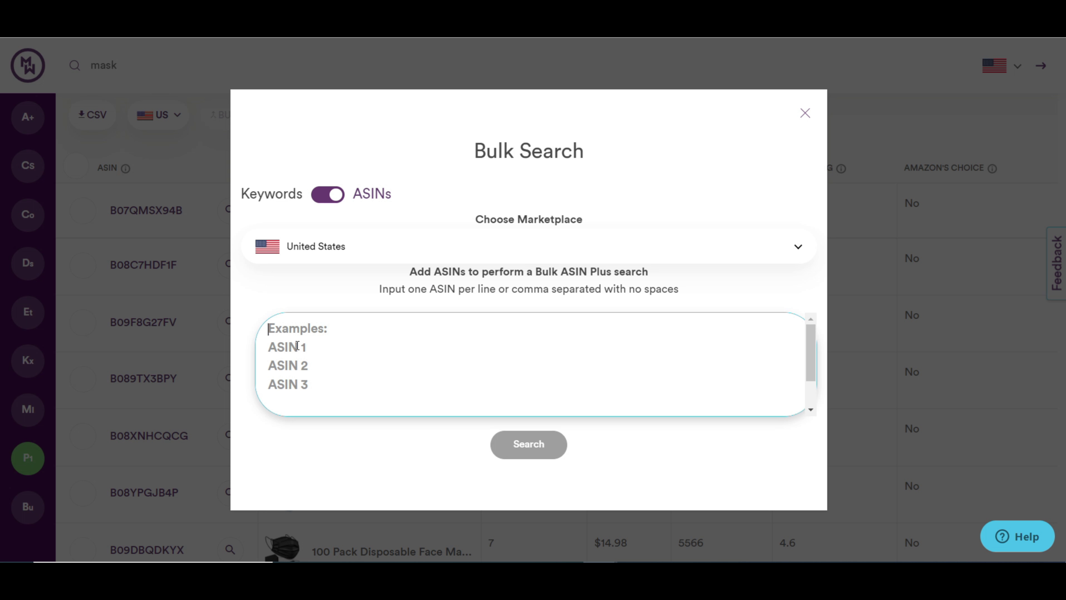
text(B09BZM5G1R)
key(Return)
text(B09MFR7MYN)
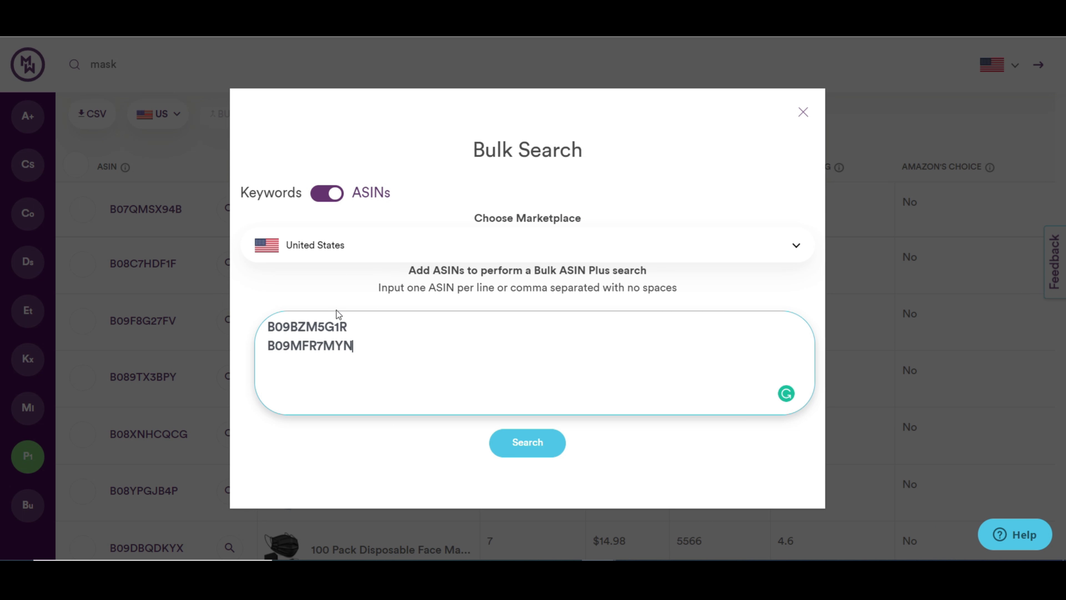
key(Return)
text(B09BFTC747)
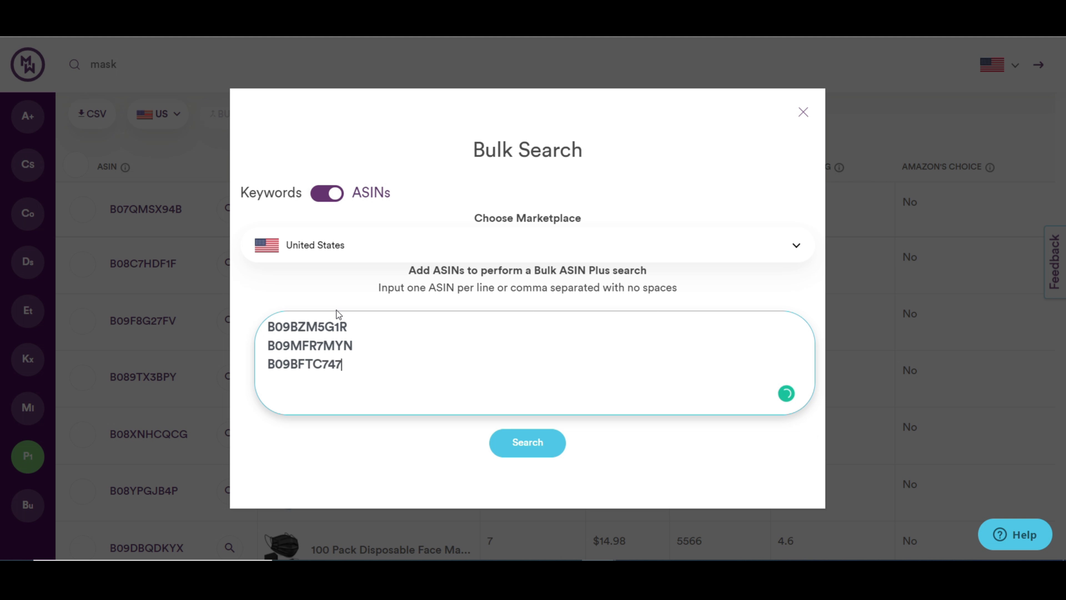
click(539, 445)
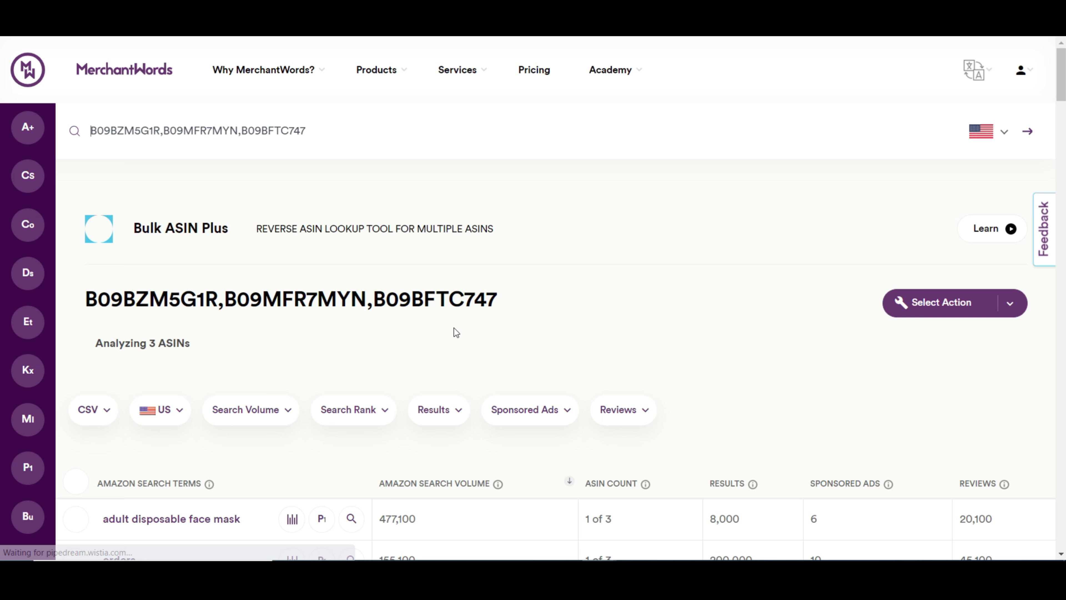
scroll(454, 328, down, 8)
scroll(454, 329, down, 16)
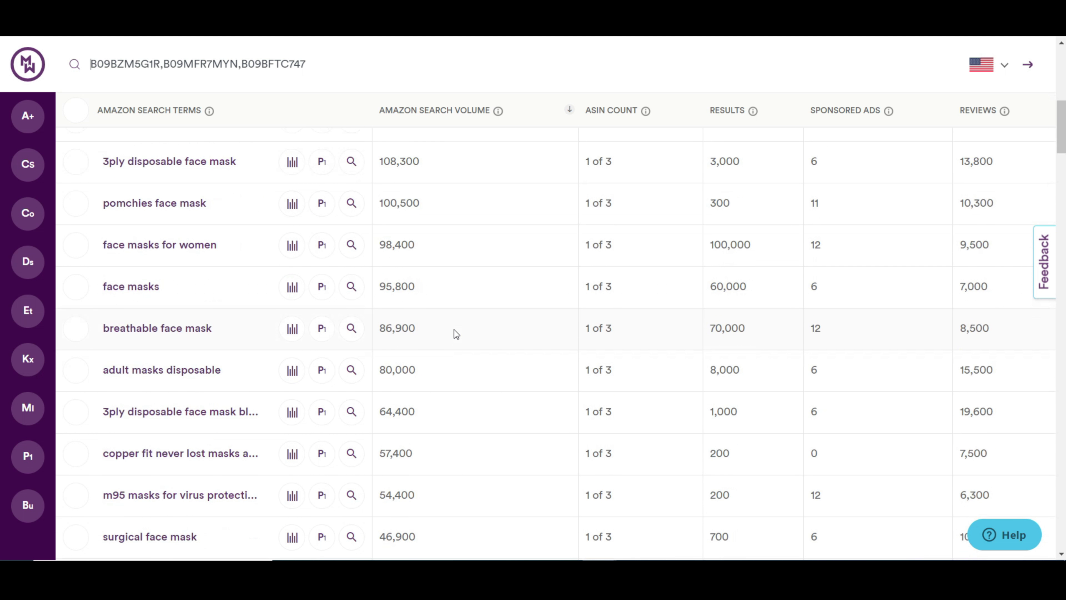